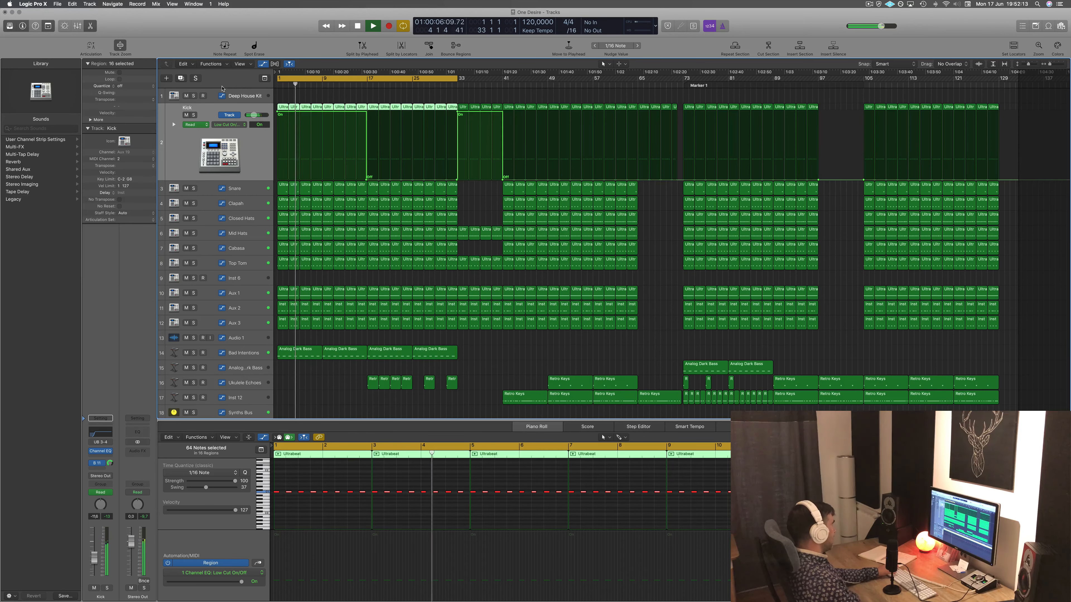
Open the Ultrabeat instrument on the Deep House Kit track and place its window clear of the track headers
{"action": "left_click", "coordinate": [173, 96]}
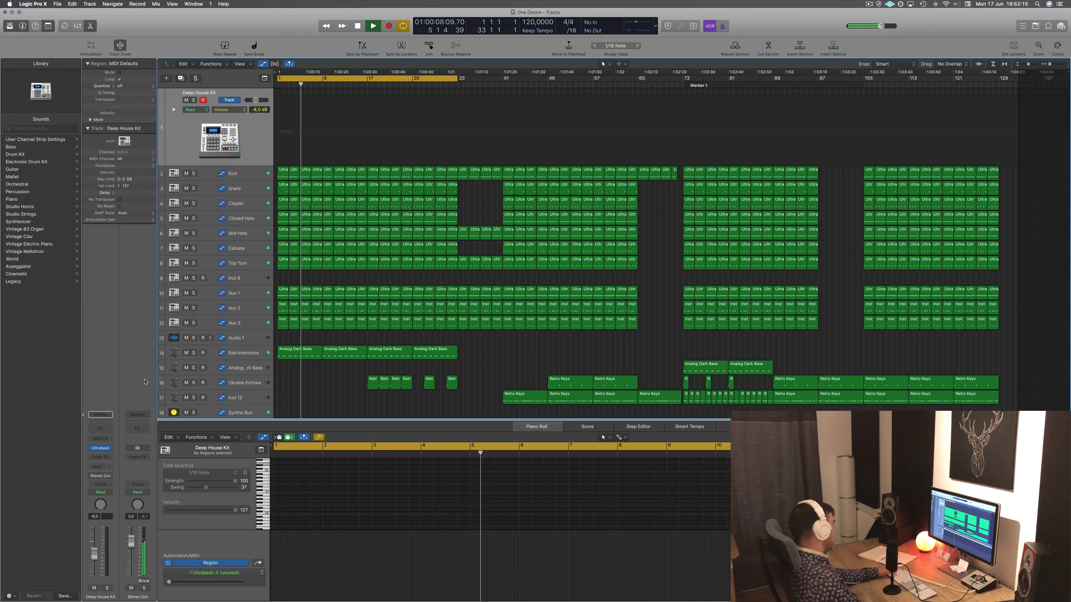
{"action": "left_click", "coordinate": [101, 449]}
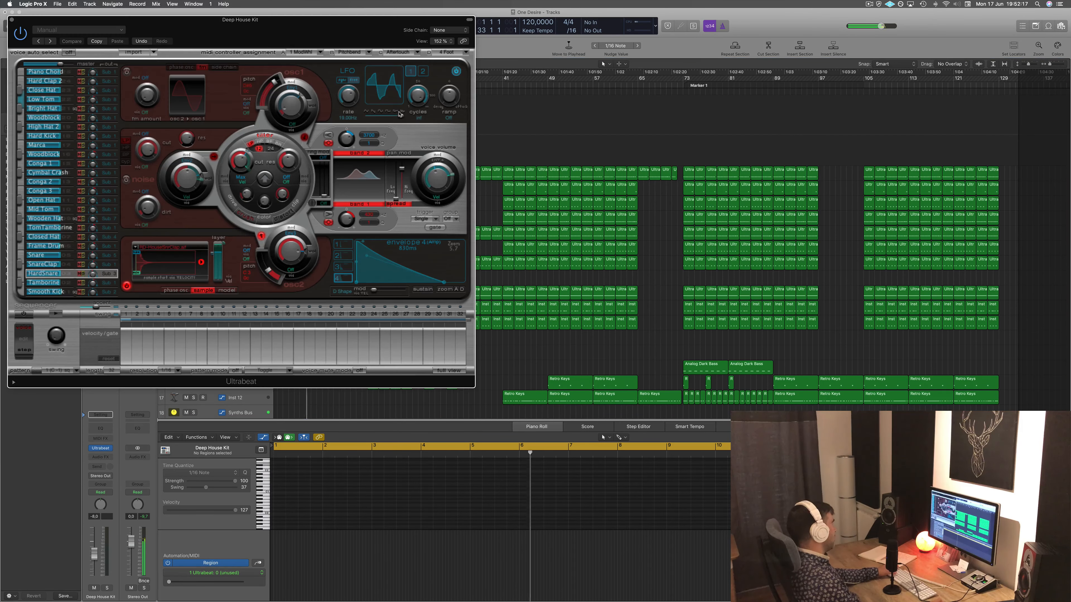
{"action": "left_click_drag", "start_coordinate": [322, 20], "coordinate": [819, 14]}
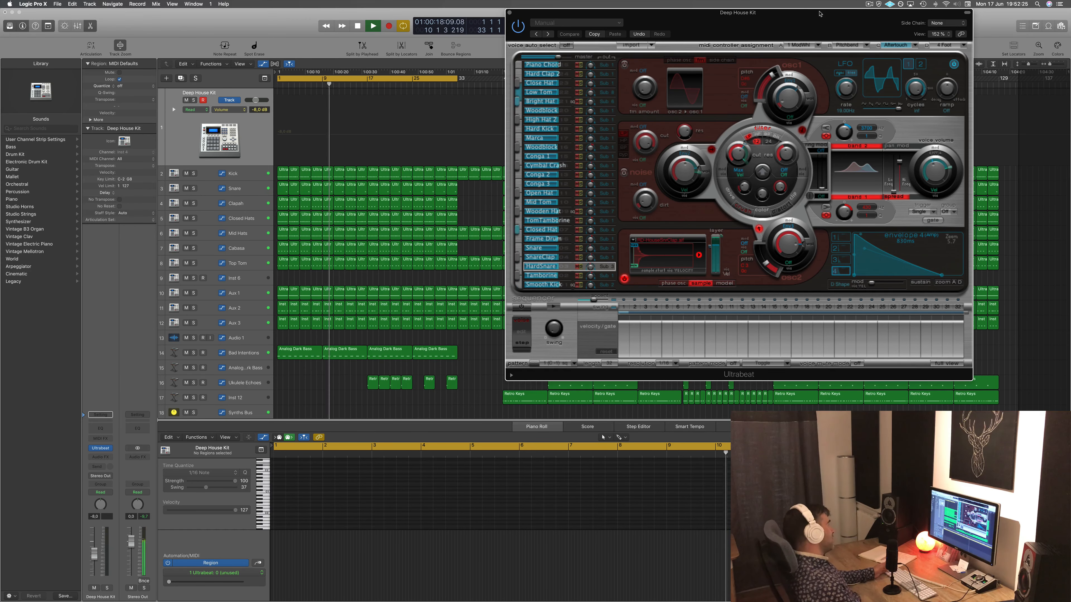
{"action": "left_click_drag", "start_coordinate": [512, 25], "coordinate": [446, 43]}
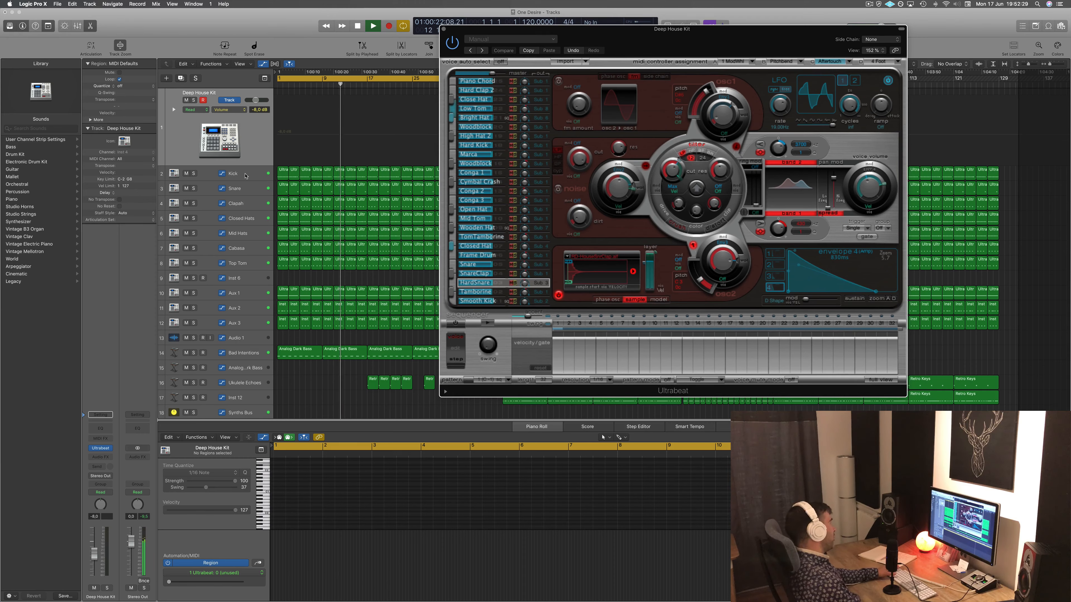
Select the Kick track and check the Smooth Kick output routing in Ultrabeat, keeping Sub Group 2 (3-4)
{"action": "left_click", "coordinate": [245, 175]}
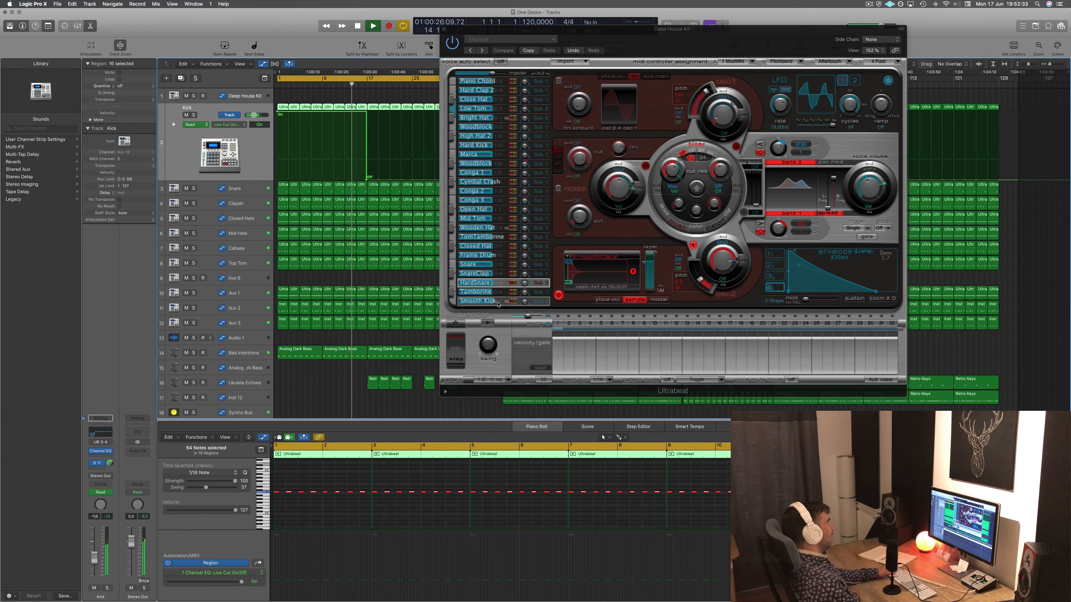
{"action": "left_click", "coordinate": [540, 302]}
{"action": "left_click", "coordinate": [540, 302]}
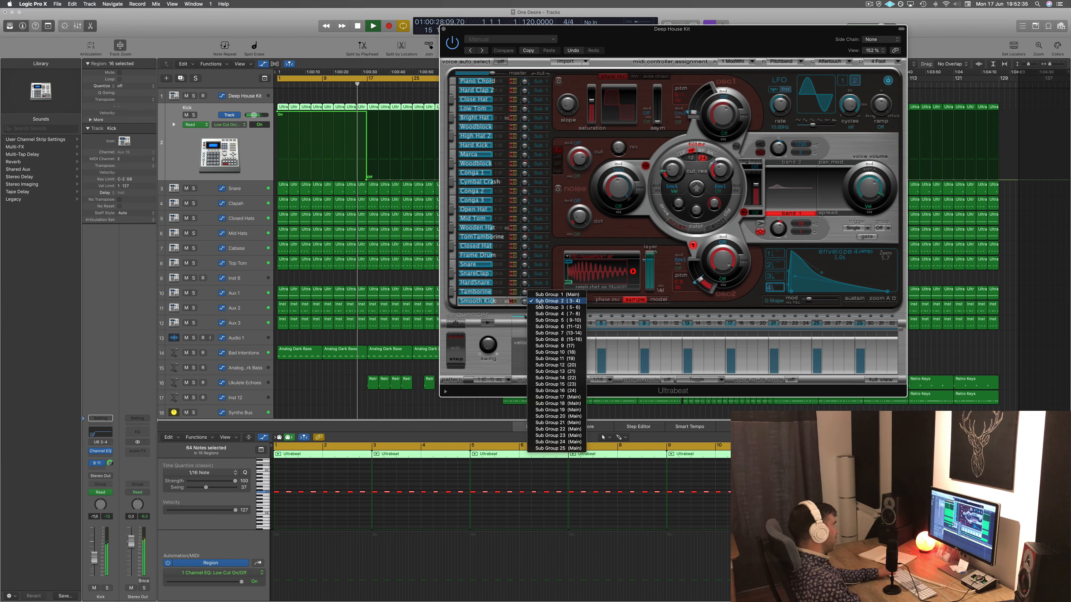
{"action": "left_click", "coordinate": [540, 301]}
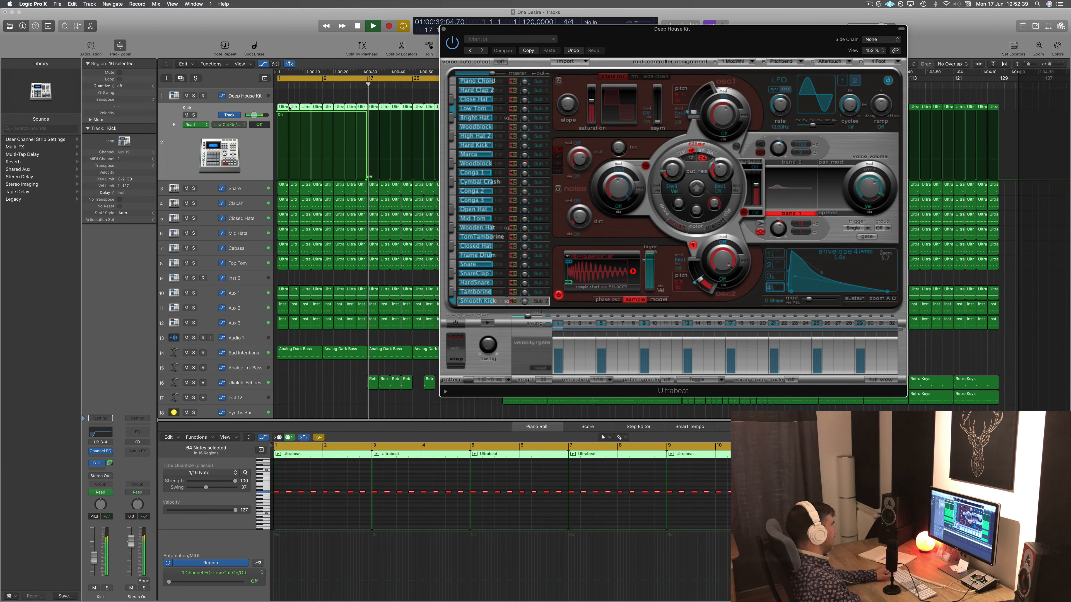
Show the mixer and move the Ultrabeat window to compare the drum output channels
{"action": "key", "text": "x"}
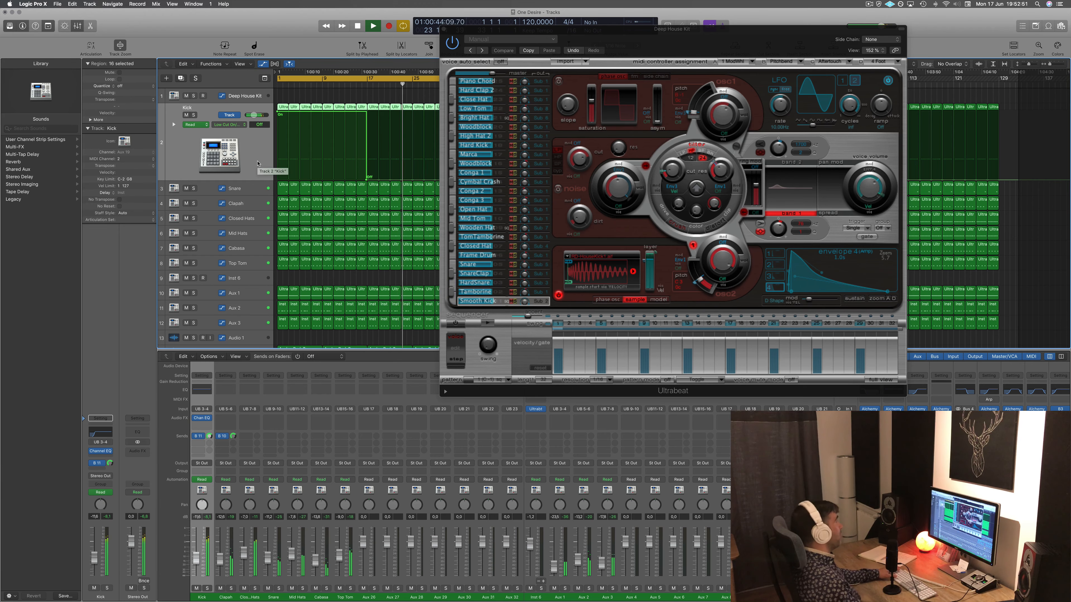
{"action": "left_click_drag", "start_coordinate": [693, 29], "coordinate": [601, 24]}
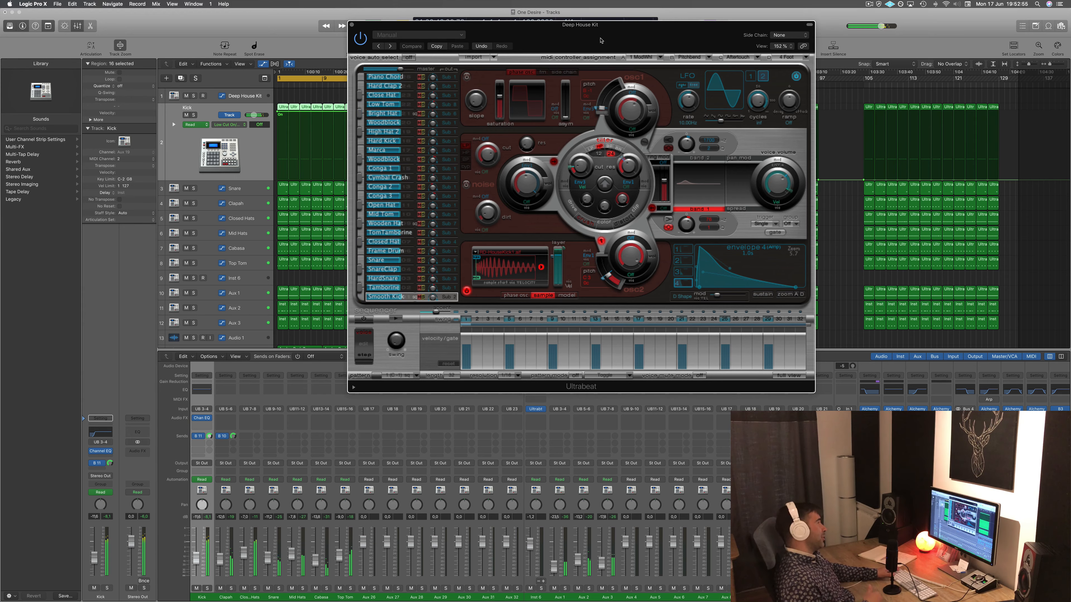
{"action": "left_click_drag", "start_coordinate": [600, 40], "coordinate": [557, 132]}
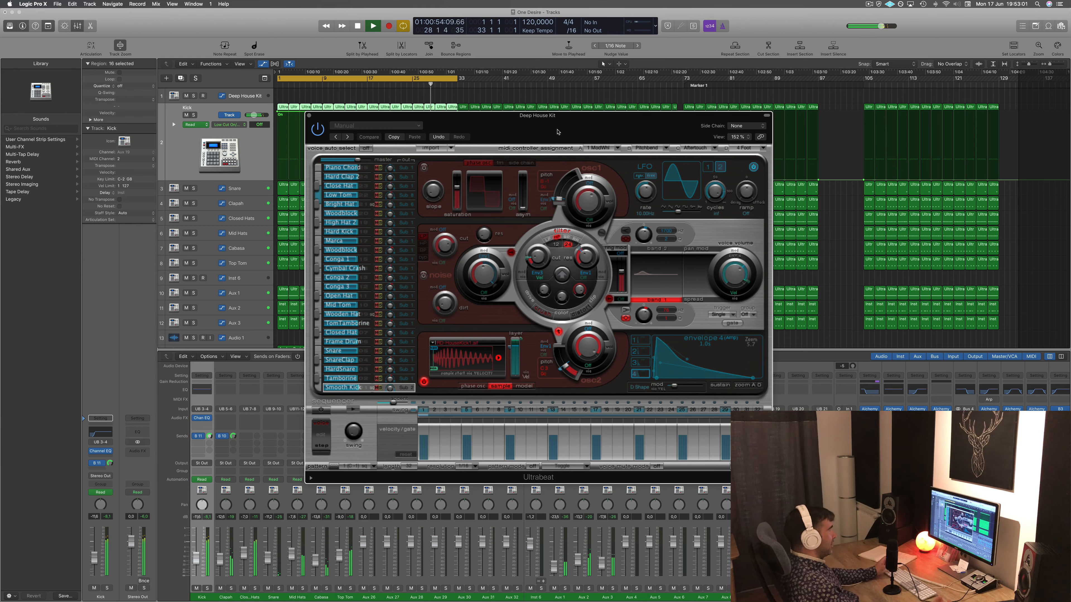
Stop playback and close both the Deep House Kit Ultrabeat window and the mixer
{"action": "key", "text": "space"}
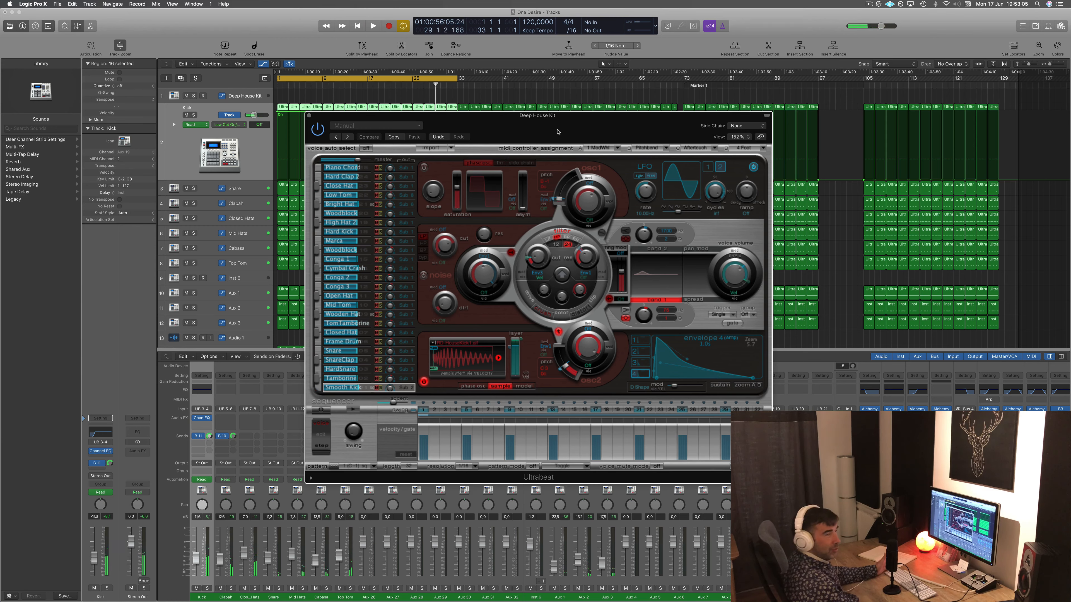
{"action": "mouse_move", "coordinate": [557, 132]}
{"action": "left_mouse_down"}
{"action": "mouse_move", "coordinate": [579, 136]}
{"action": "mouse_move", "coordinate": [596, 160]}
{"action": "mouse_move", "coordinate": [563, 153]}
{"action": "left_mouse_up"}
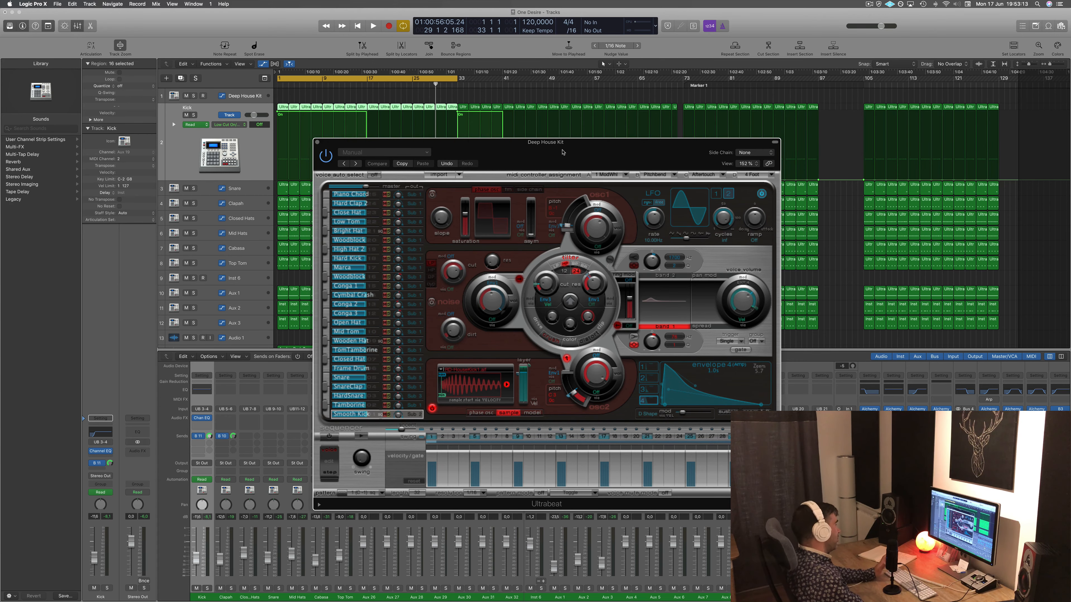
{"action": "left_click_drag", "start_coordinate": [562, 153], "coordinate": [781, 143]}
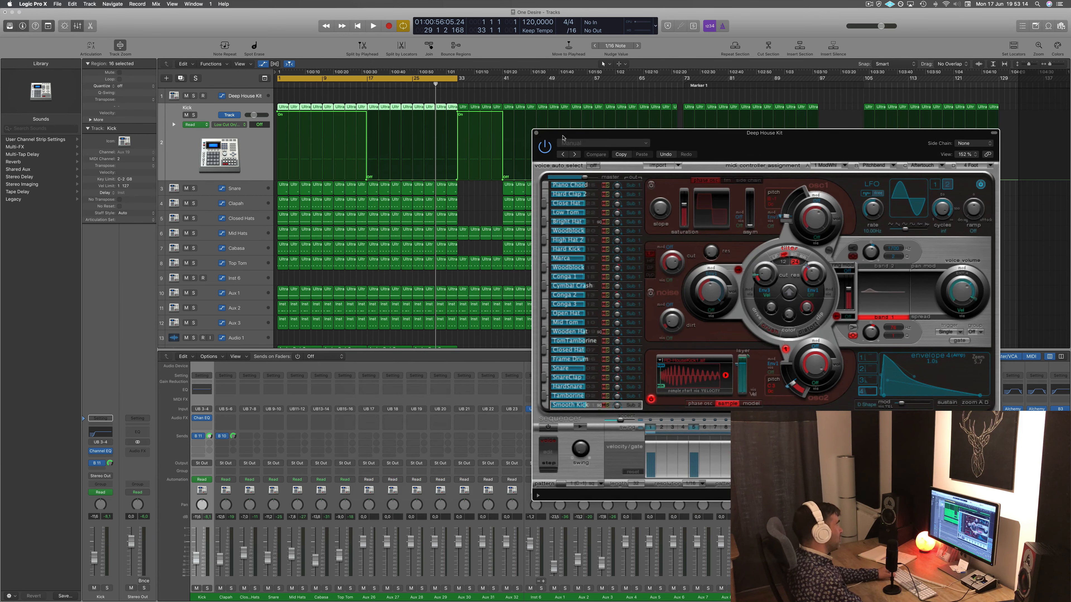
{"action": "left_click", "coordinate": [536, 133]}
{"action": "key", "text": "x"}
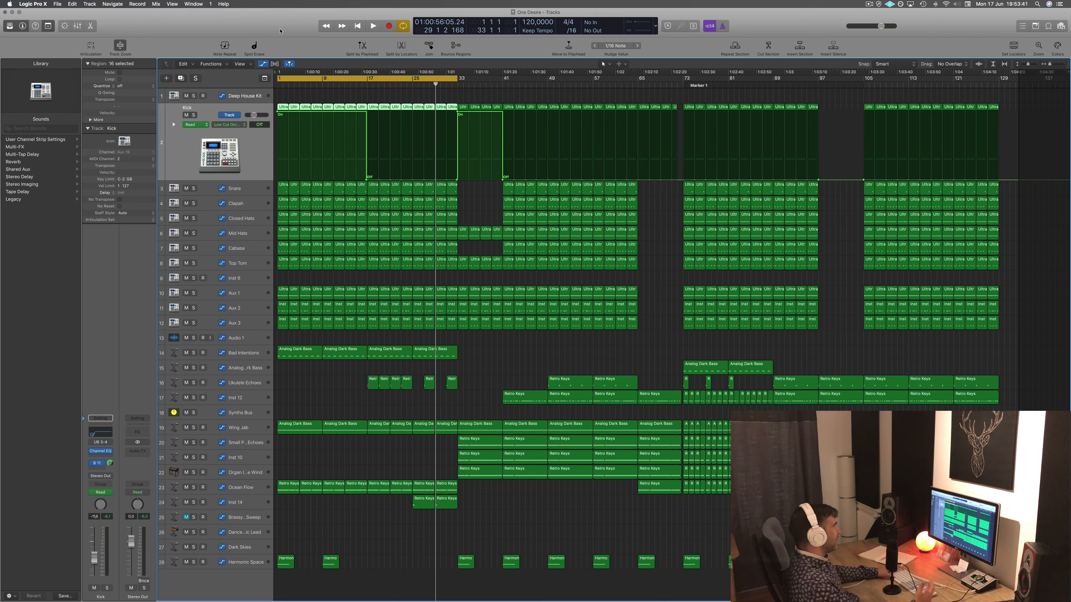
Play the song briefly from its beginning
{"action": "key", "text": "Return"}
{"action": "key", "text": "space"}
{"action": "key", "text": "space"}
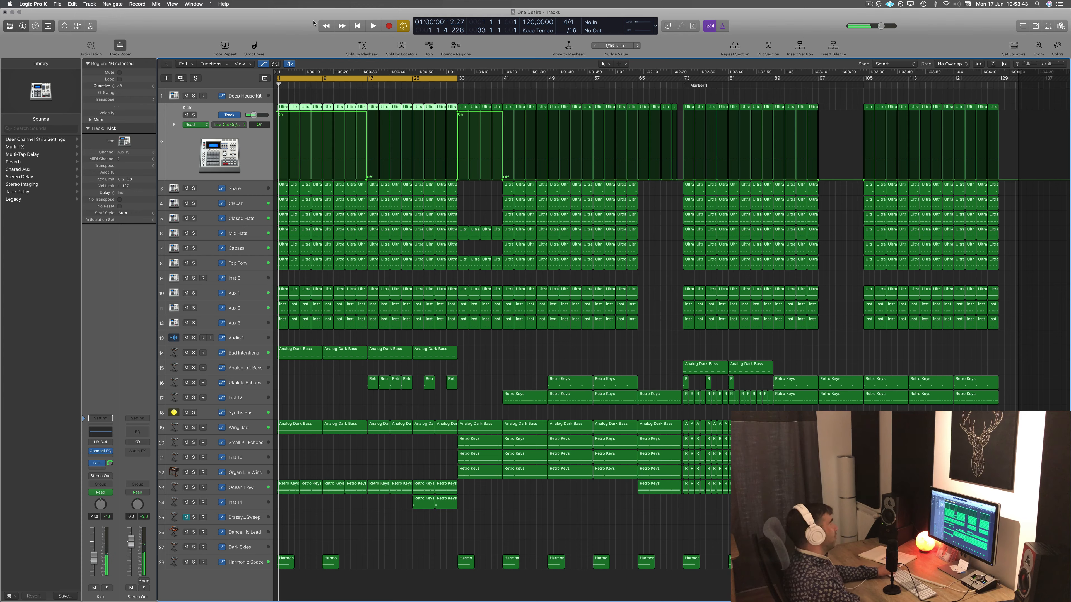
Set the cycle range to bars 17 to 33 and start looped playback
{"action": "left_click_drag", "start_coordinate": [278, 80], "coordinate": [366, 83]}
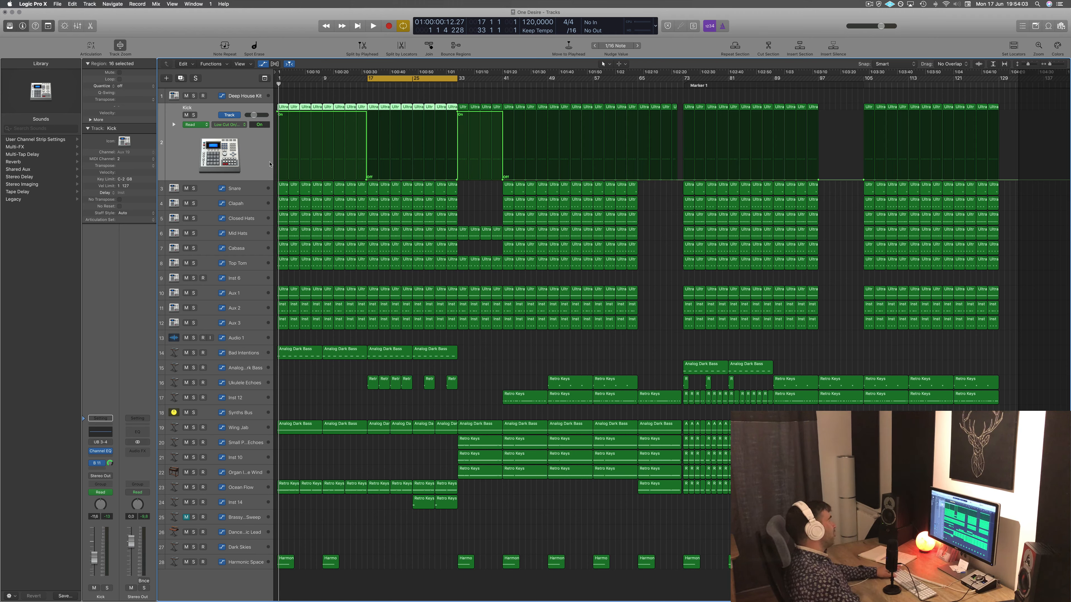
{"action": "key", "text": "shift+i"}
{"action": "key", "text": "space"}
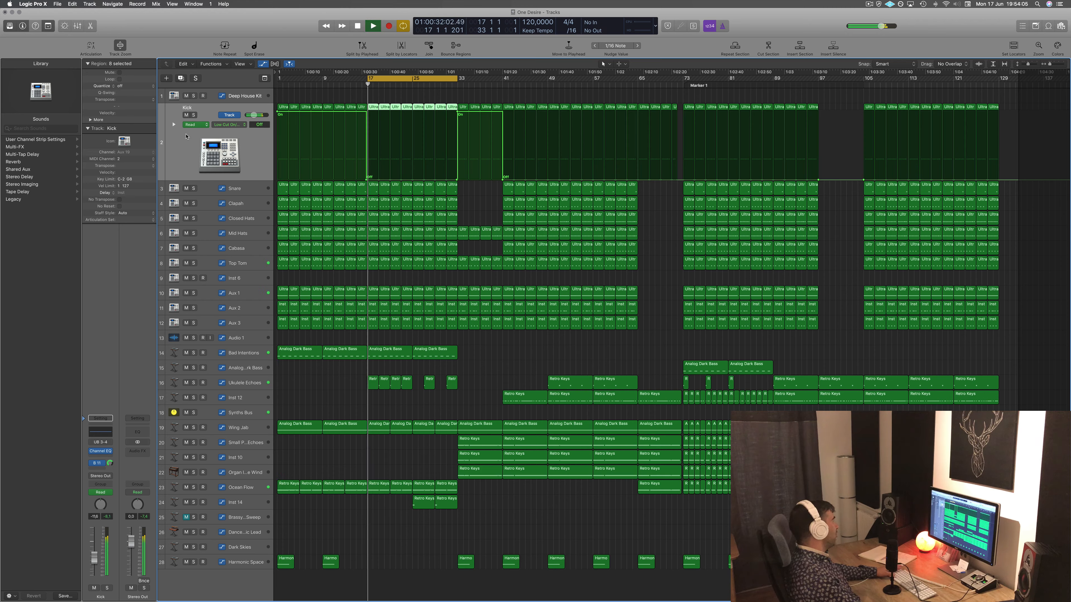
Solo the Kick, Snare, Clapah and Closed Hats tracks one after another during playback
{"action": "left_click", "coordinate": [193, 115]}
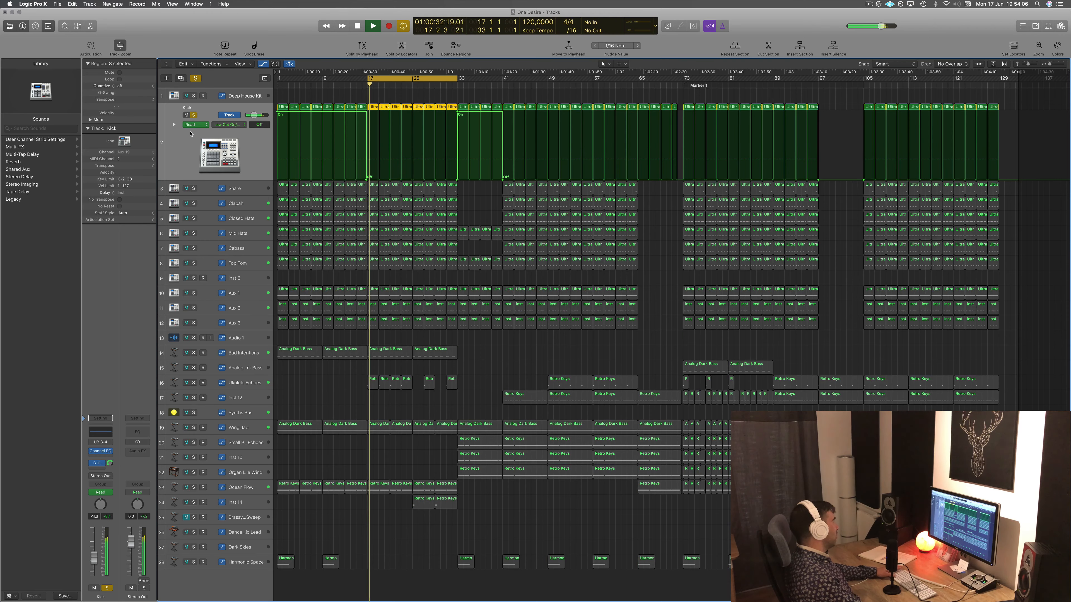
{"action": "left_click", "coordinate": [193, 189]}
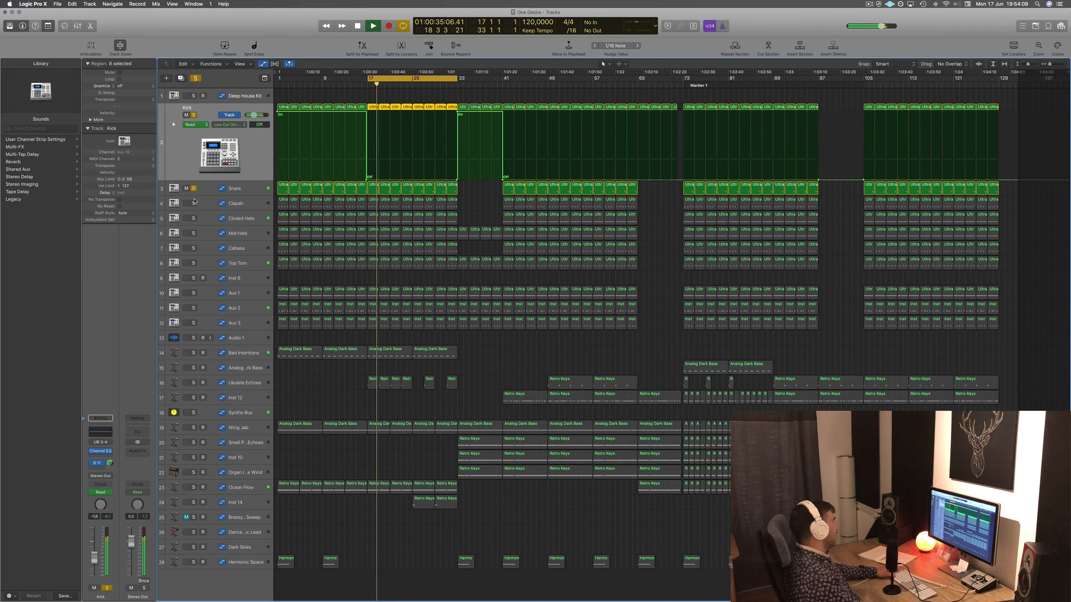
{"action": "left_click", "coordinate": [193, 203]}
{"action": "left_click", "coordinate": [194, 218]}
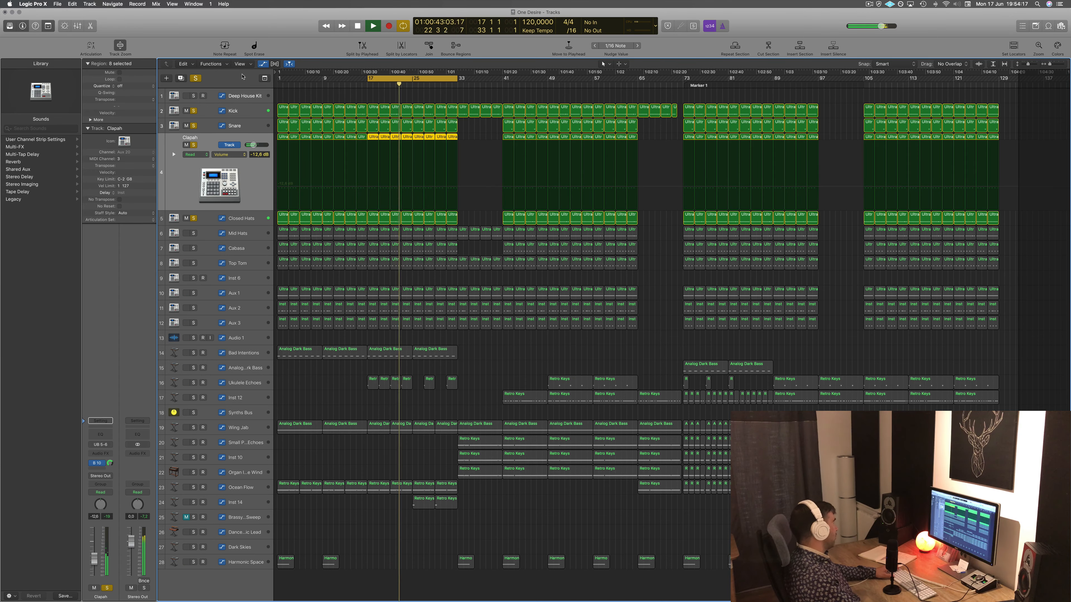
Reopen Ultrabeat from the Deep House Kit track and select the Closed Hats track to compare its routing
{"action": "left_click", "coordinate": [213, 97]}
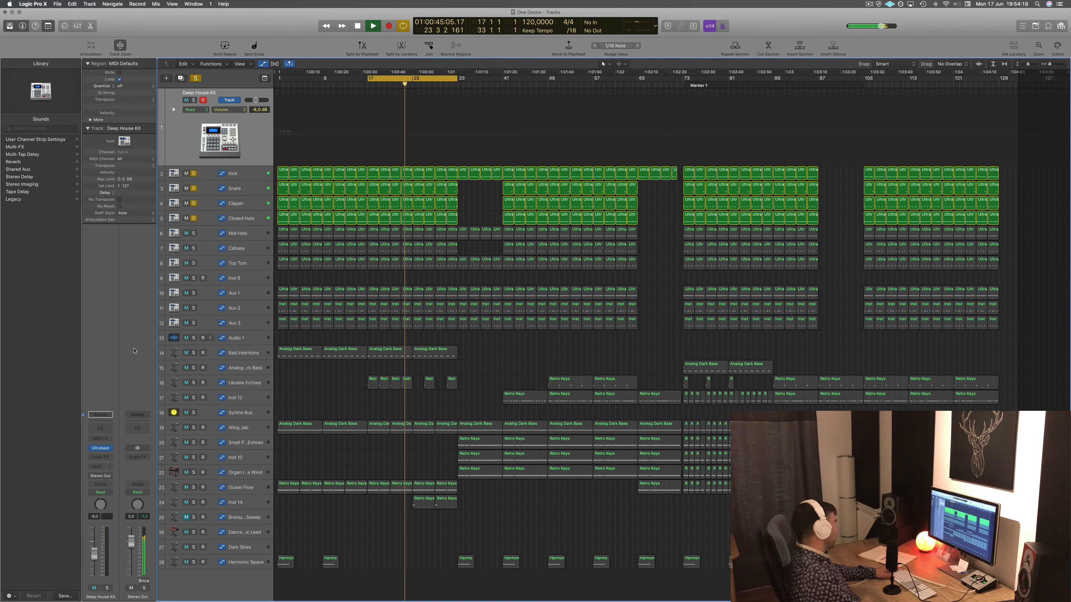
{"action": "left_click", "coordinate": [100, 451]}
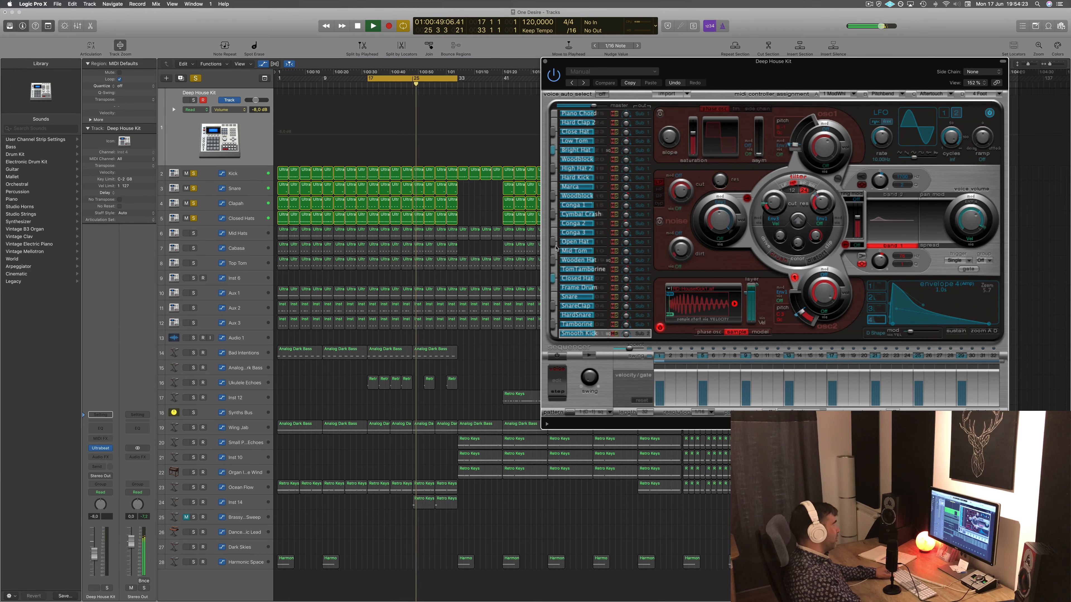
{"action": "left_click", "coordinate": [241, 218]}
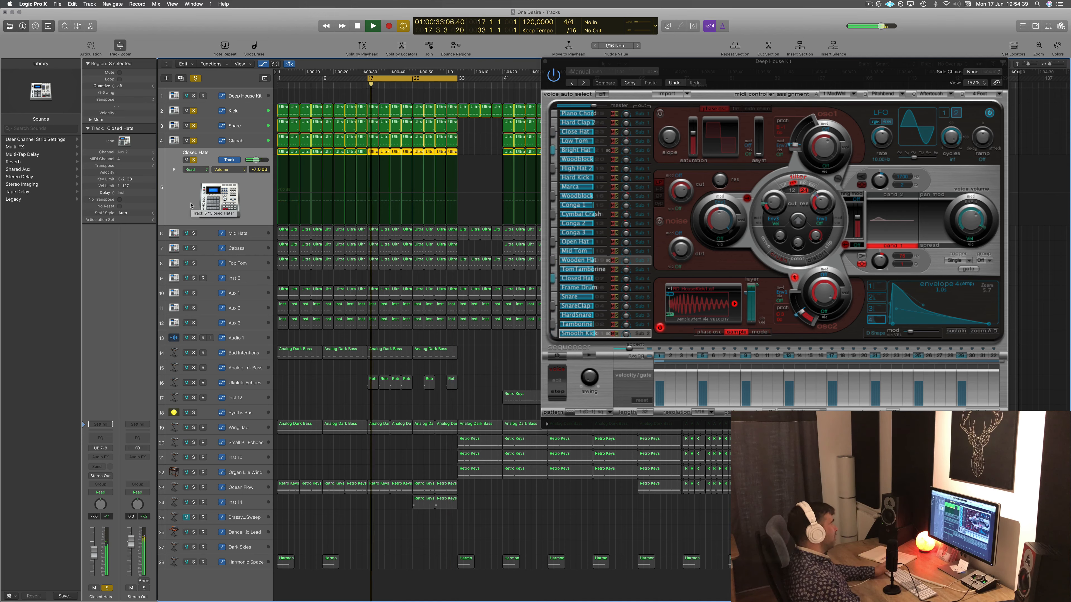
Add the Mid Hats, Cabasa and Top Tom tracks to the solo, selecting Mid Hats and Top Tom for inspection
{"action": "left_click", "coordinate": [193, 233]}
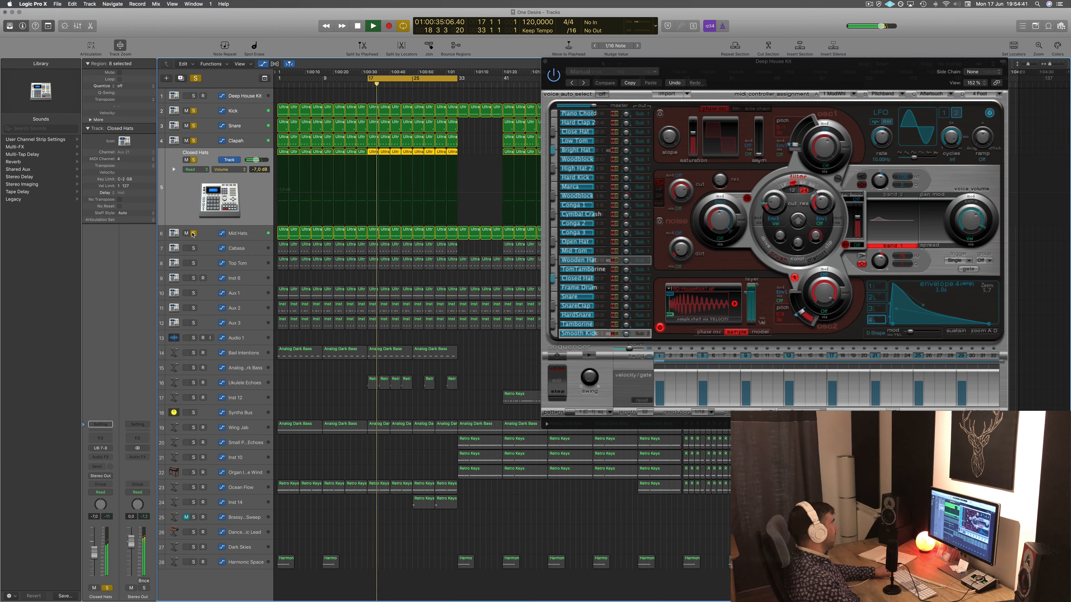
{"action": "left_click", "coordinate": [236, 233]}
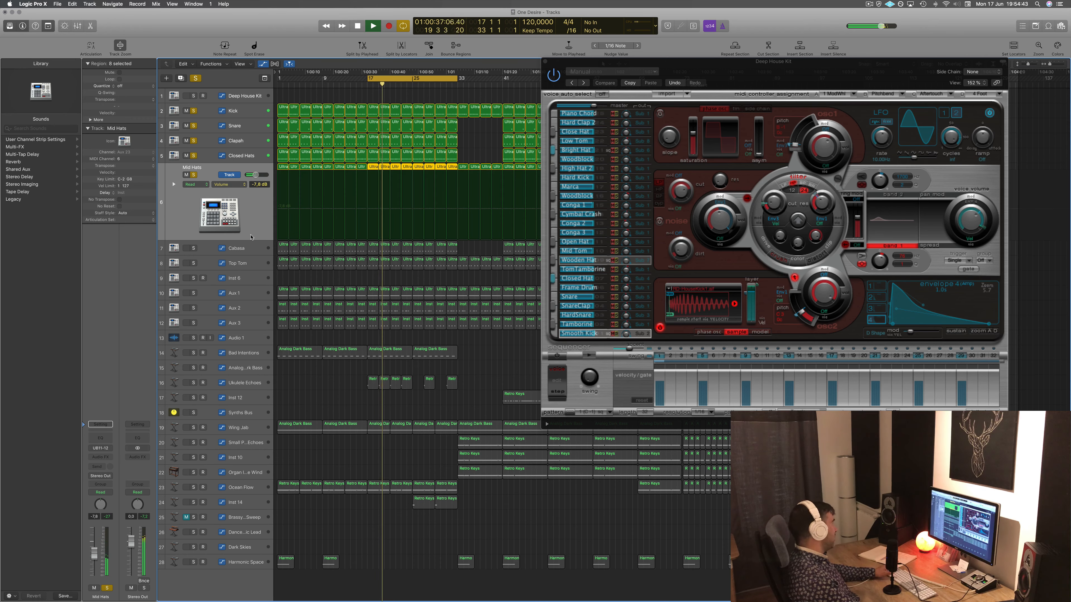
{"action": "left_click", "coordinate": [193, 248]}
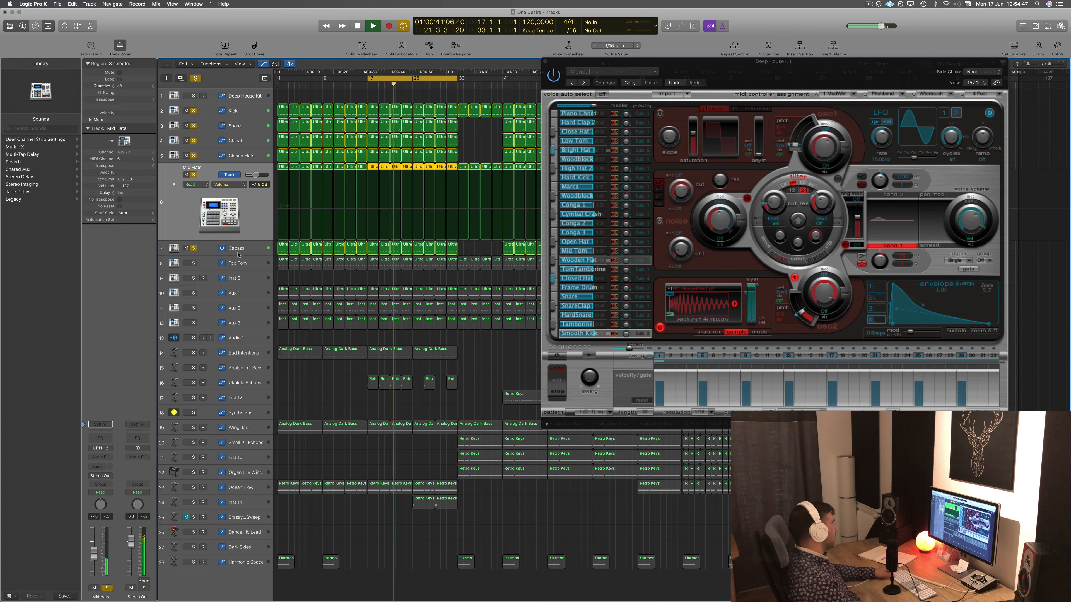
{"action": "left_click", "coordinate": [193, 263]}
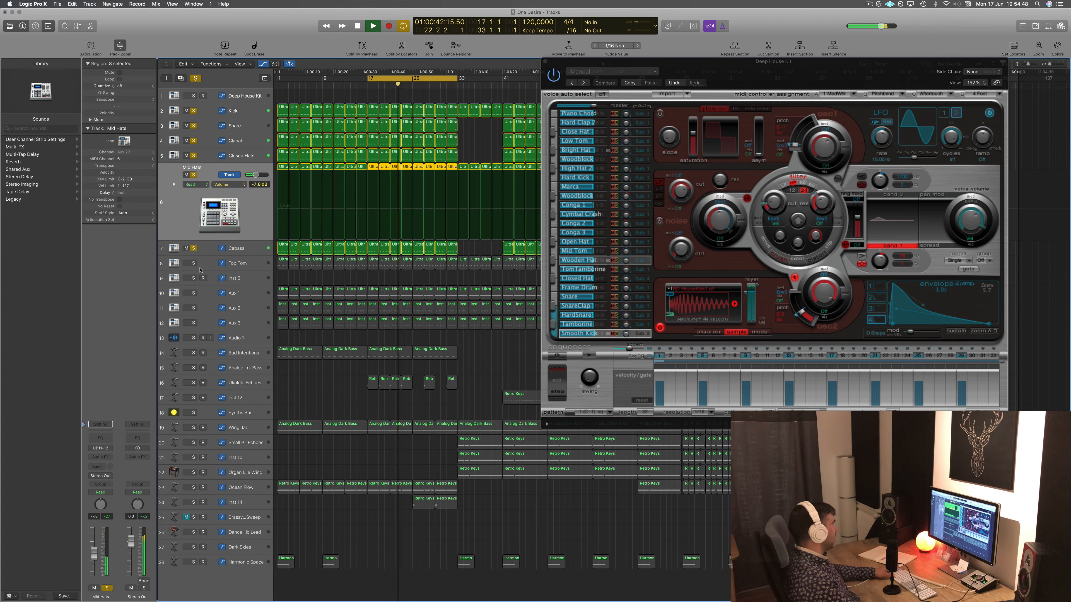
{"action": "left_click", "coordinate": [255, 263]}
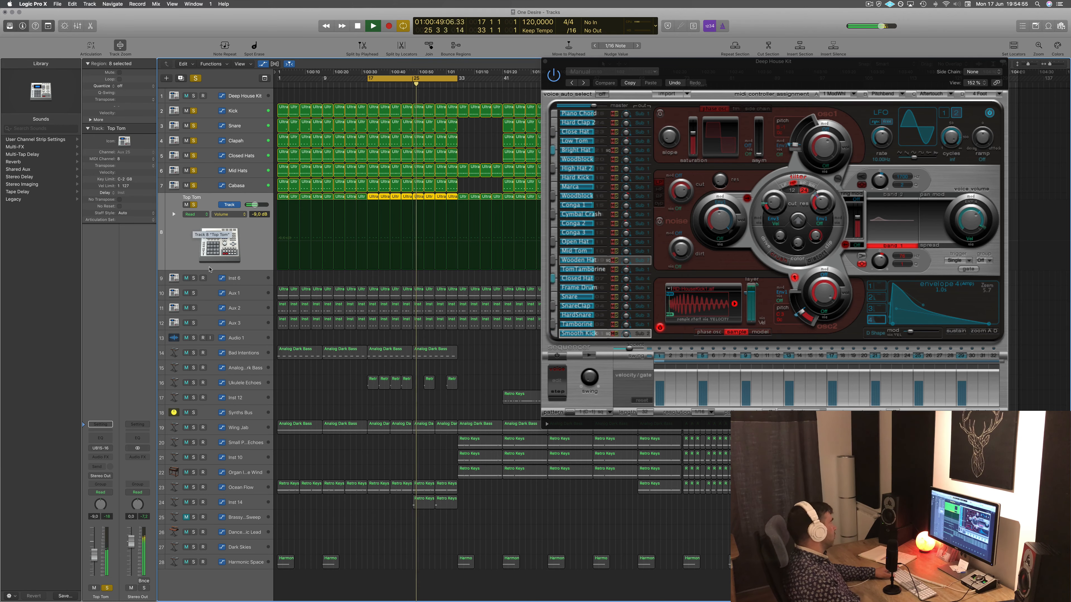
Add the Aux 1, Aux 2 and Aux 3 tracks to the solo, moving the Ultrabeat window further aside
{"action": "left_click", "coordinate": [193, 293]}
{"action": "left_click", "coordinate": [254, 297]}
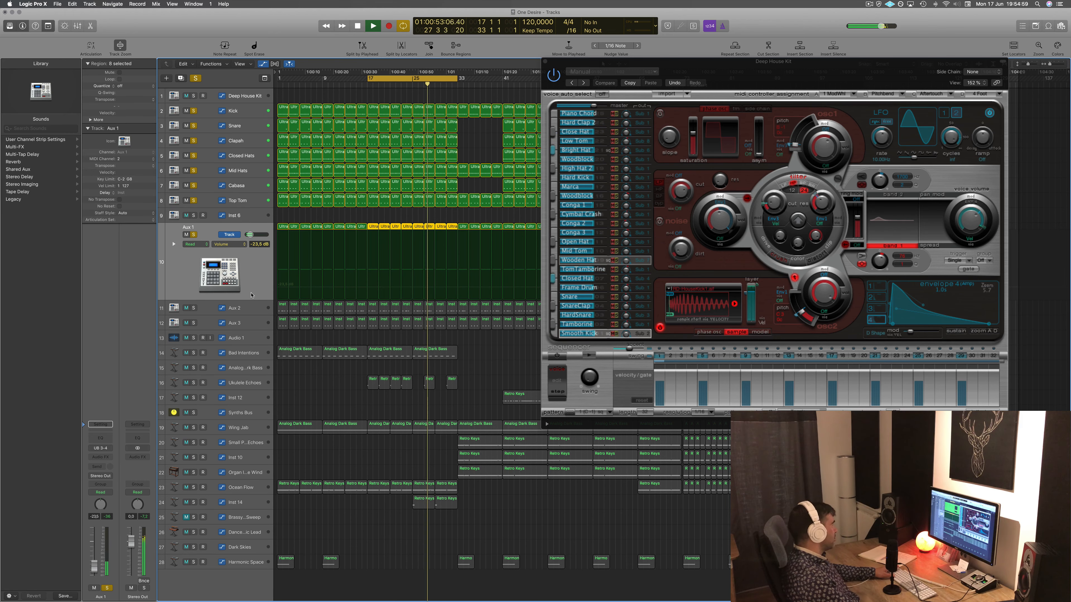
{"action": "left_click_drag", "start_coordinate": [726, 82], "coordinate": [785, 89]}
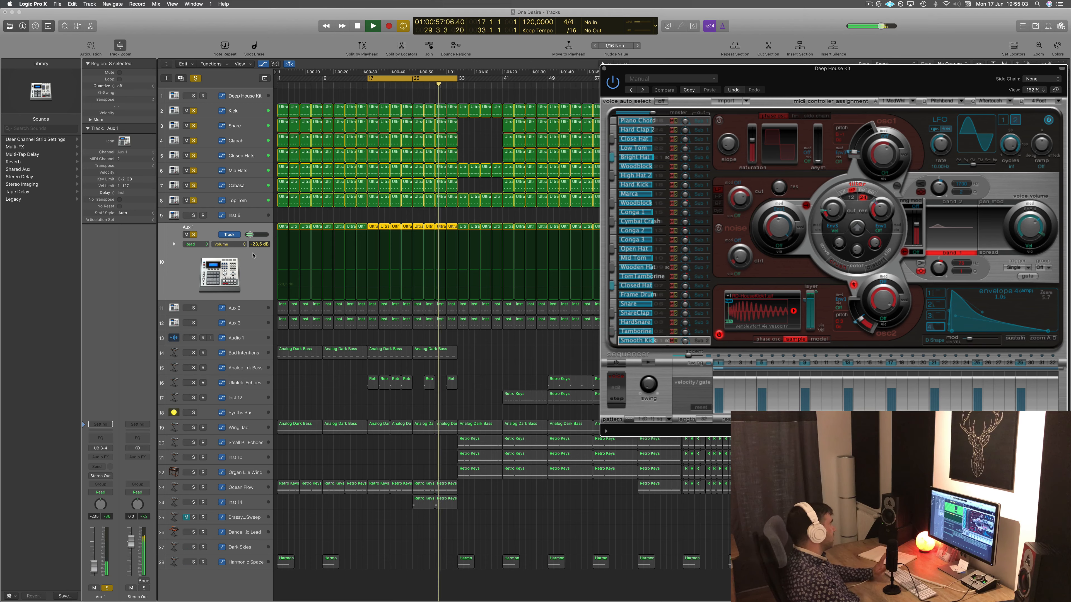
{"action": "left_click", "coordinate": [193, 308]}
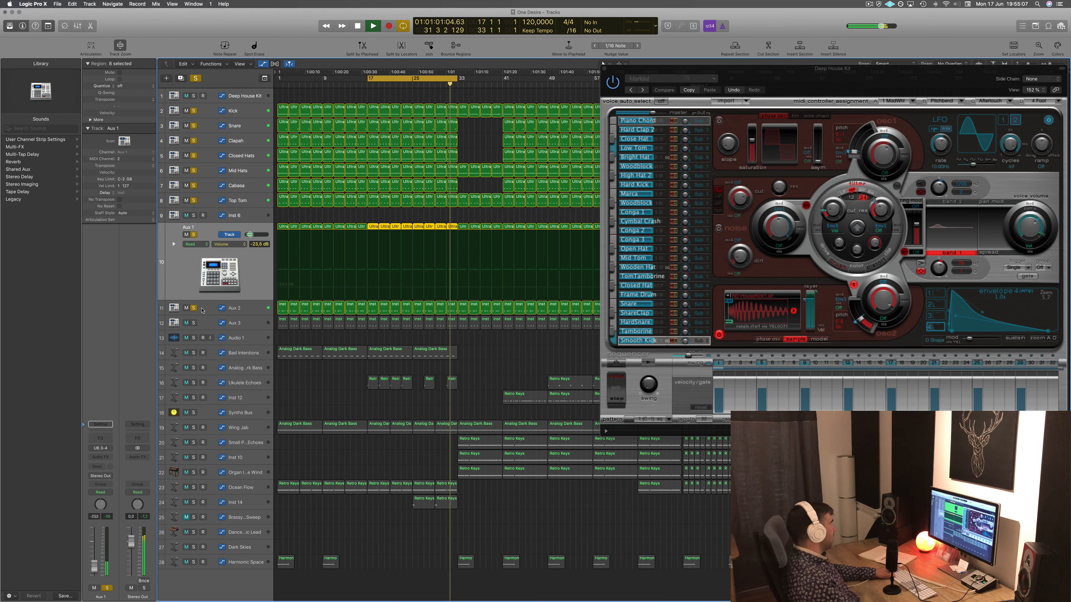
{"action": "left_click", "coordinate": [203, 310]}
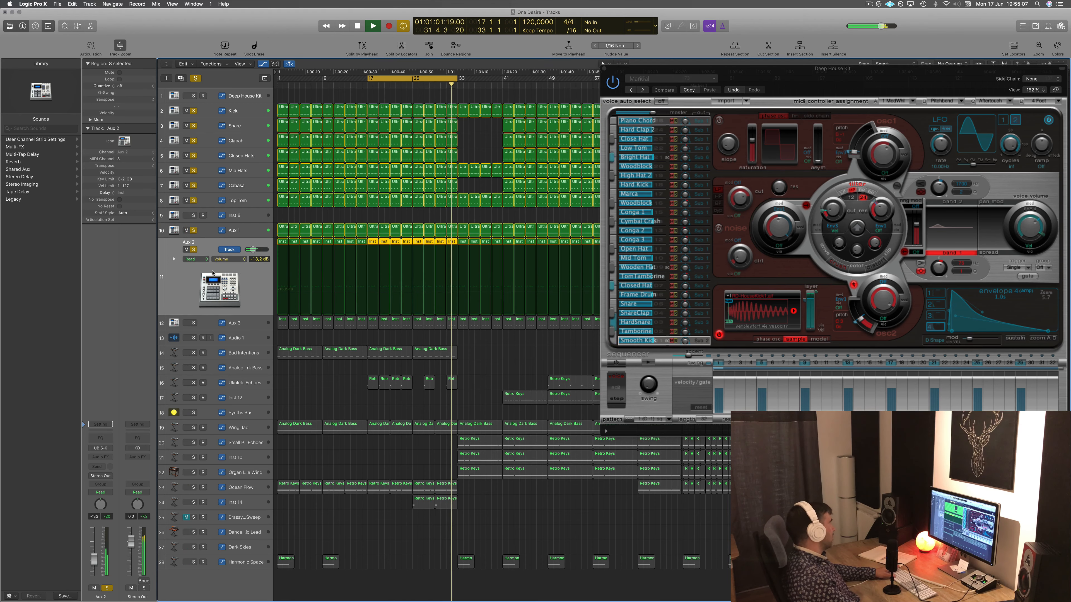
{"action": "left_click", "coordinate": [194, 324]}
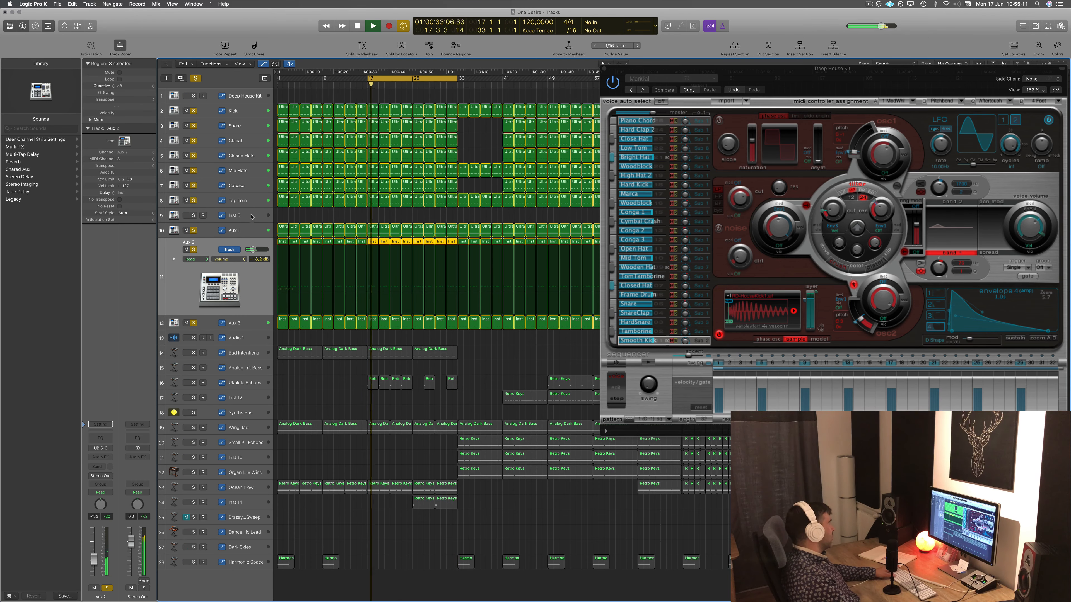
Open the Ultrabeat instrument on the Inst 6 track and place its window over the Deep House Kit one
{"action": "left_click", "coordinate": [211, 218]}
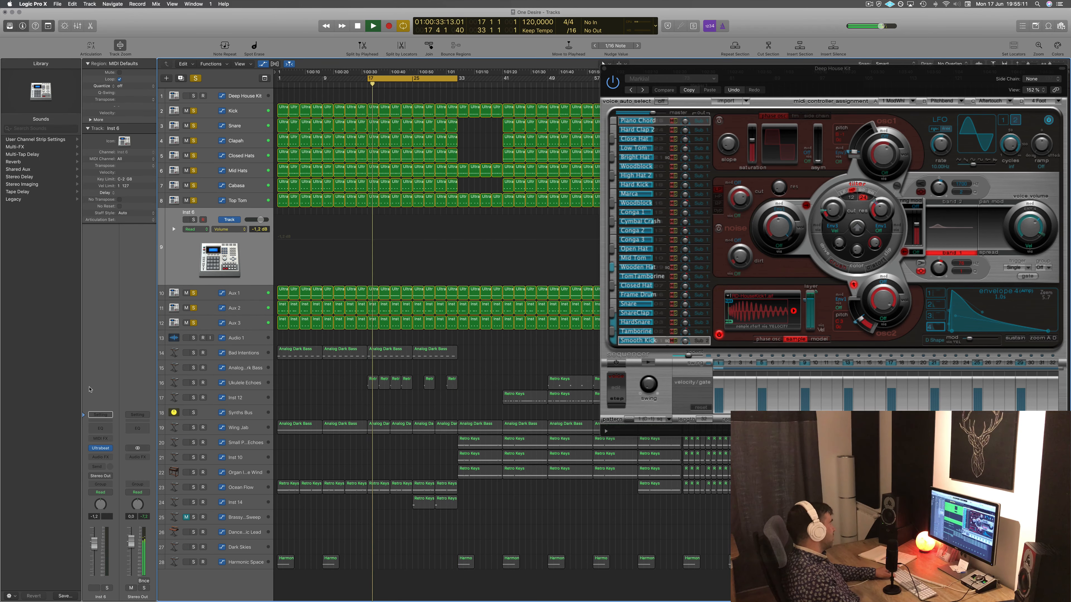
{"action": "left_click", "coordinate": [100, 447]}
{"action": "left_click_drag", "start_coordinate": [261, 31], "coordinate": [847, 113]}
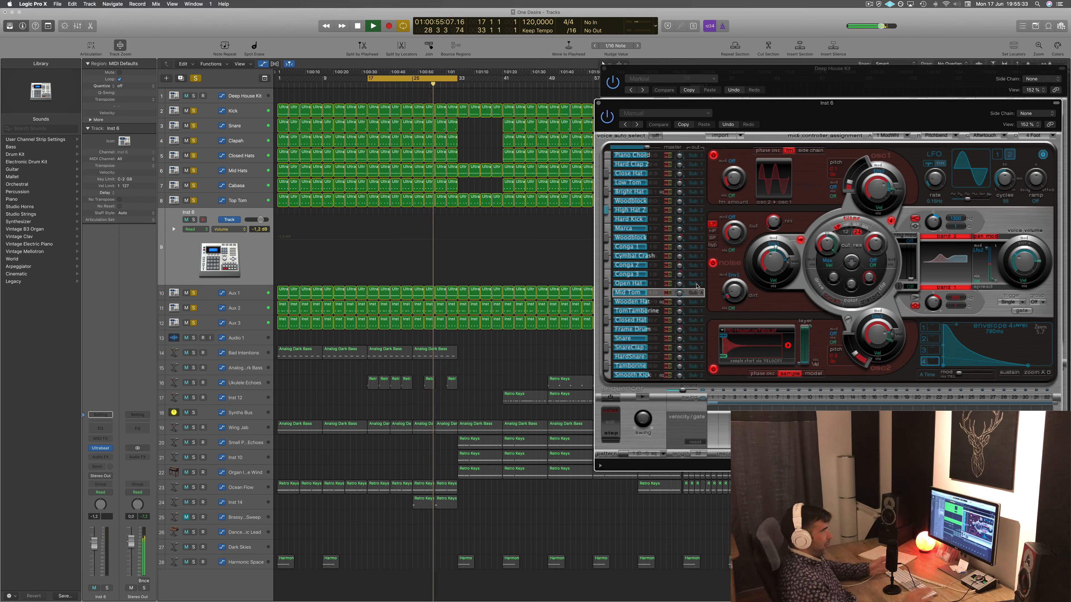
Move the Inst 6 Ultrabeat window aside, closing it and the Deep House Kit Ultrabeat window
{"action": "left_click_drag", "start_coordinate": [913, 114], "coordinate": [879, 106]}
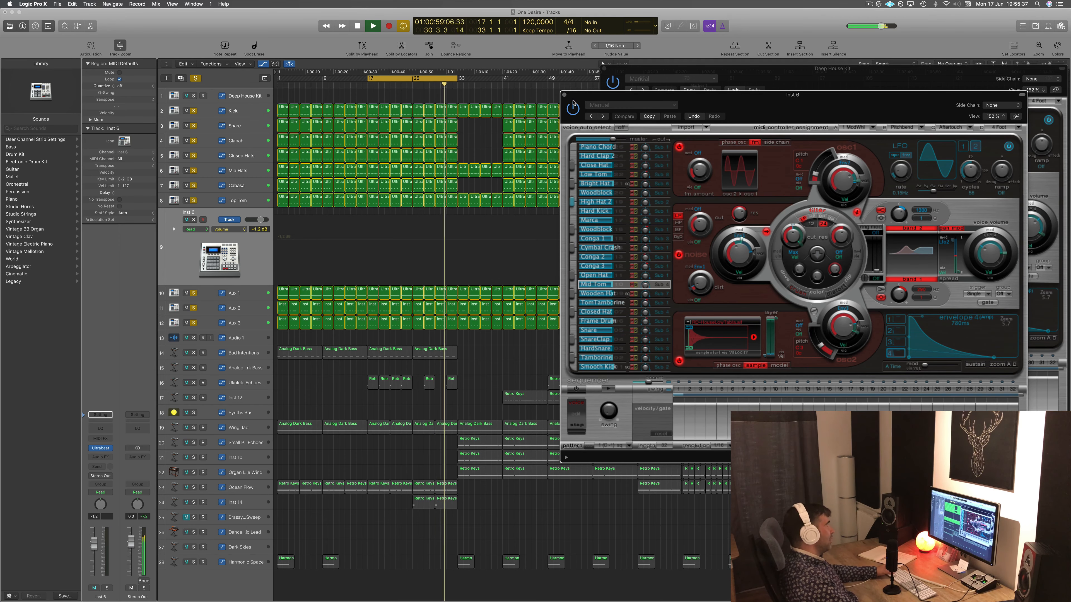
{"action": "left_click_drag", "start_coordinate": [564, 97], "coordinate": [556, 97]}
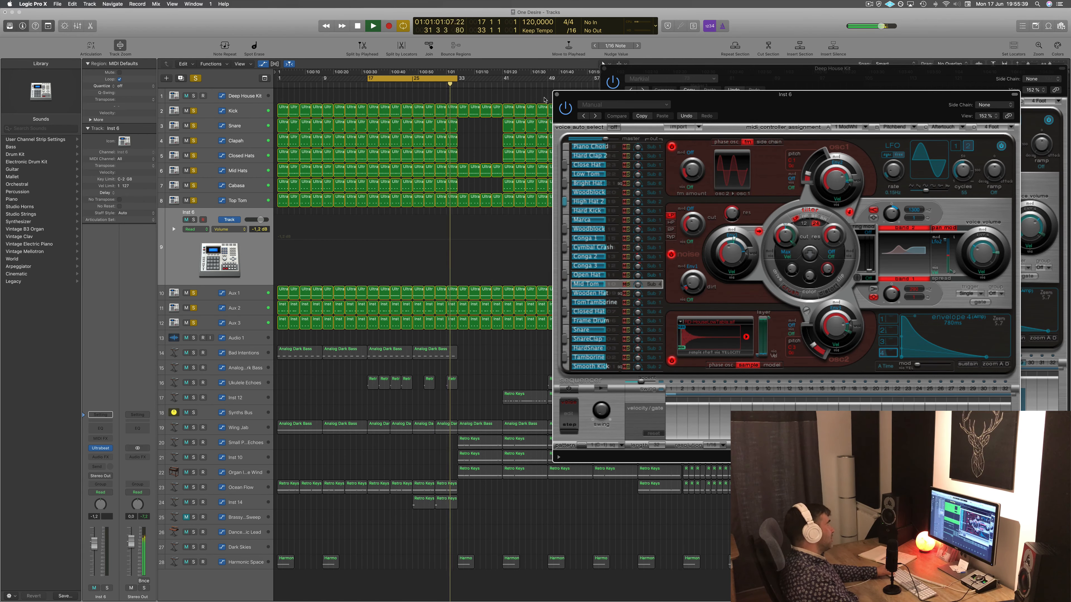
{"action": "left_click", "coordinate": [555, 96]}
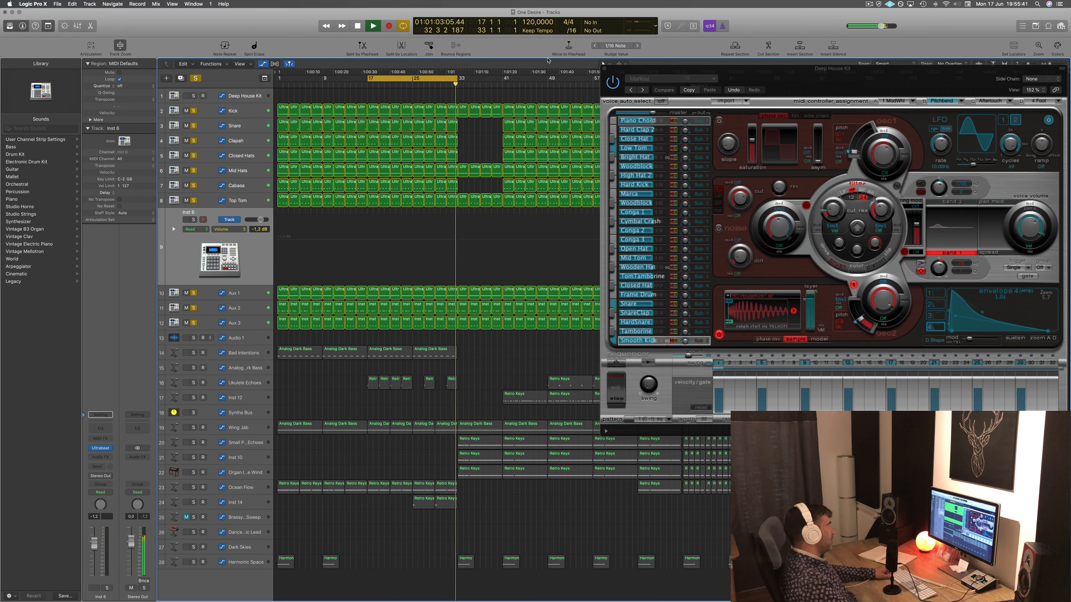
{"action": "left_click", "coordinate": [604, 68]}
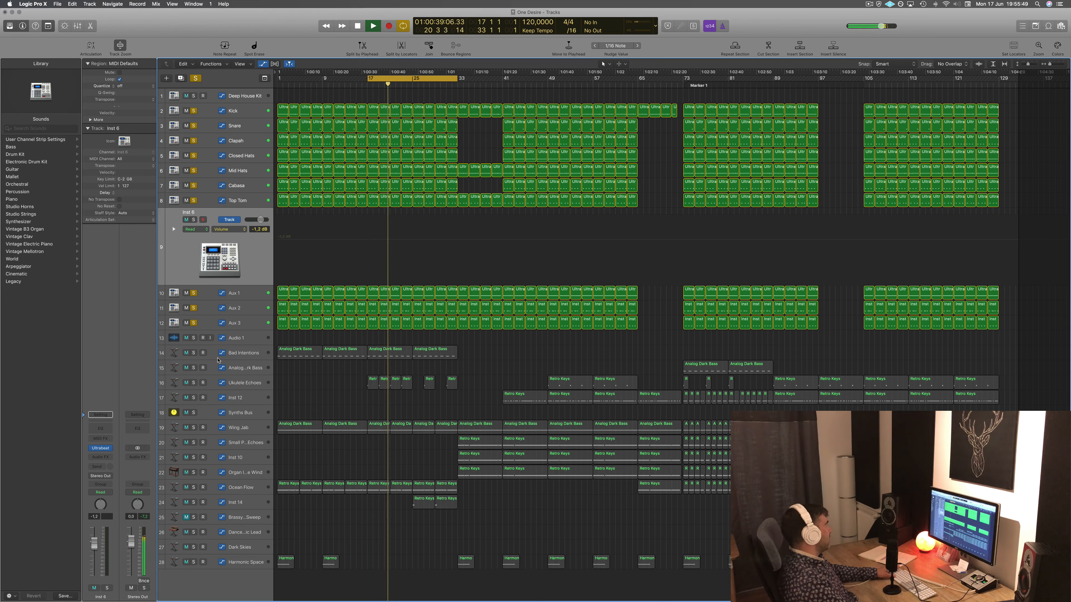
Add the Bad Intentions track to the solo and select its two Analog Dark Bass regions between bars 17 and 33
{"action": "left_click", "coordinate": [193, 355]}
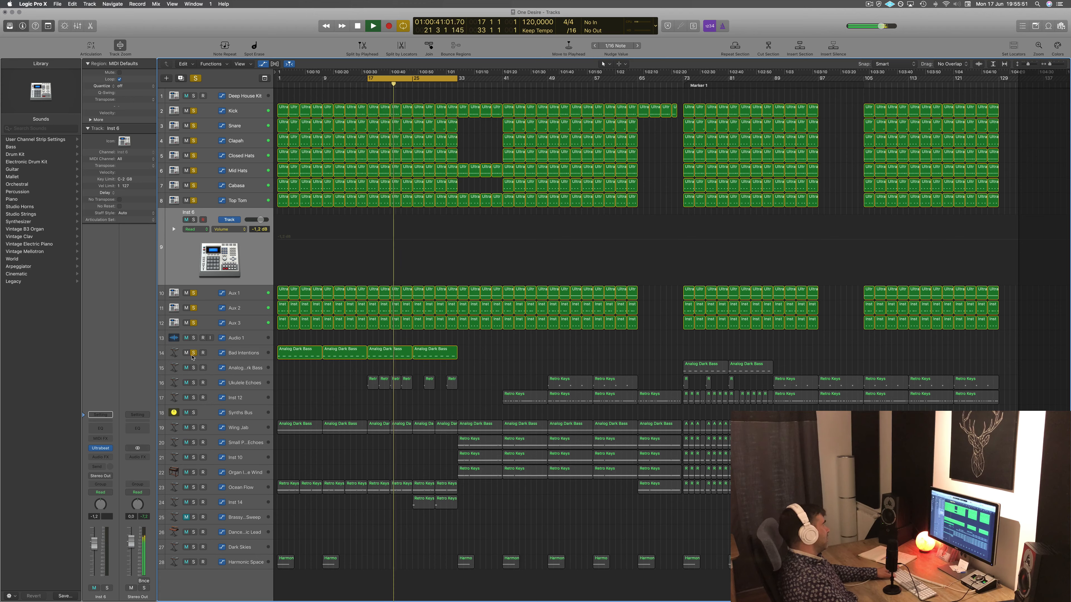
{"action": "left_click", "coordinate": [235, 353]}
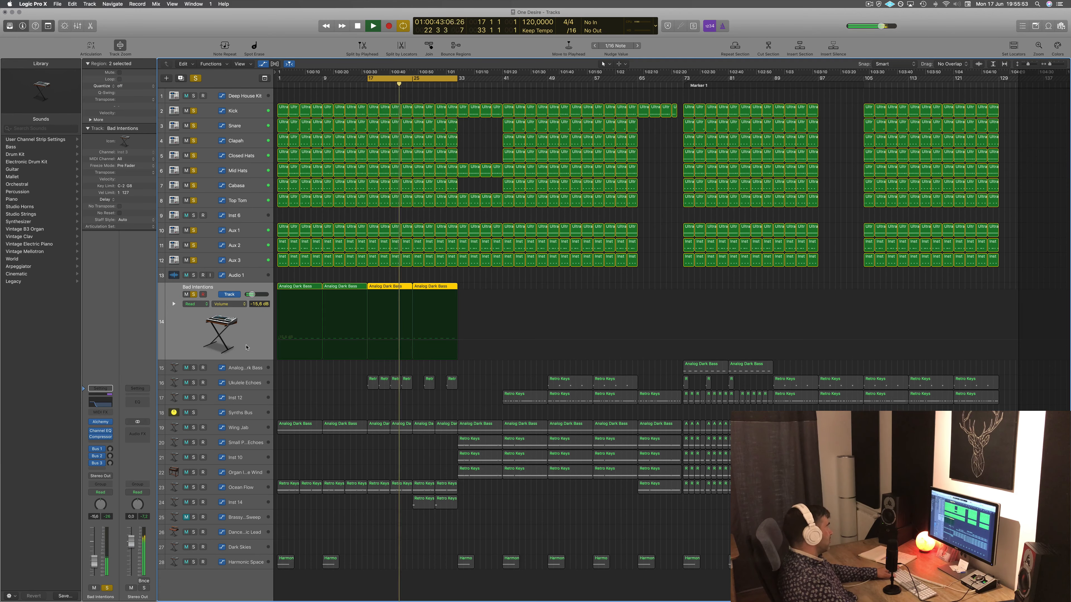
{"action": "left_click", "coordinate": [505, 280]}
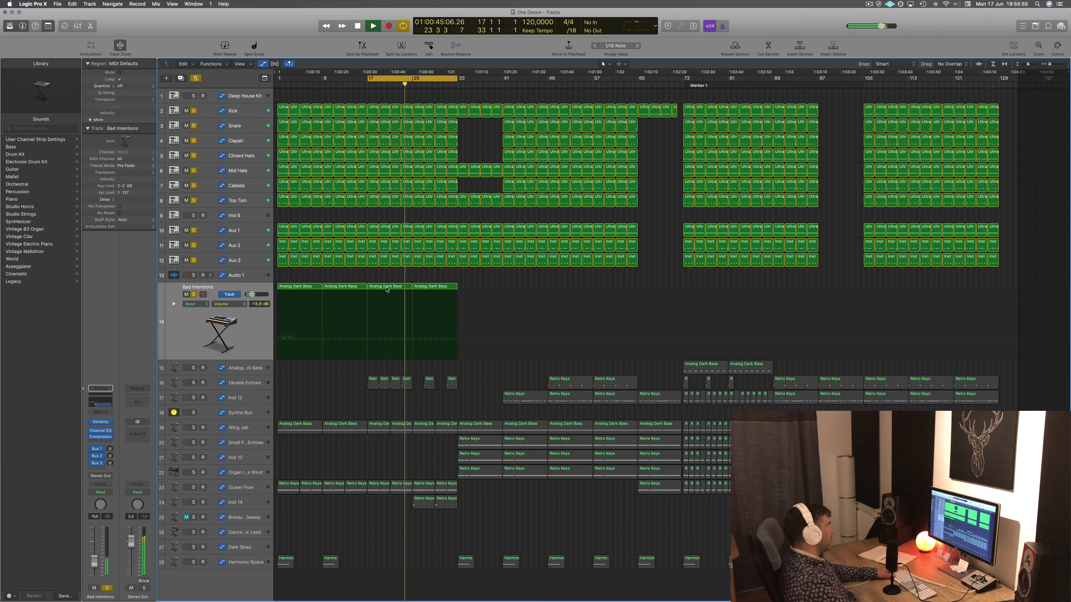
{"action": "left_click", "coordinate": [386, 287]}
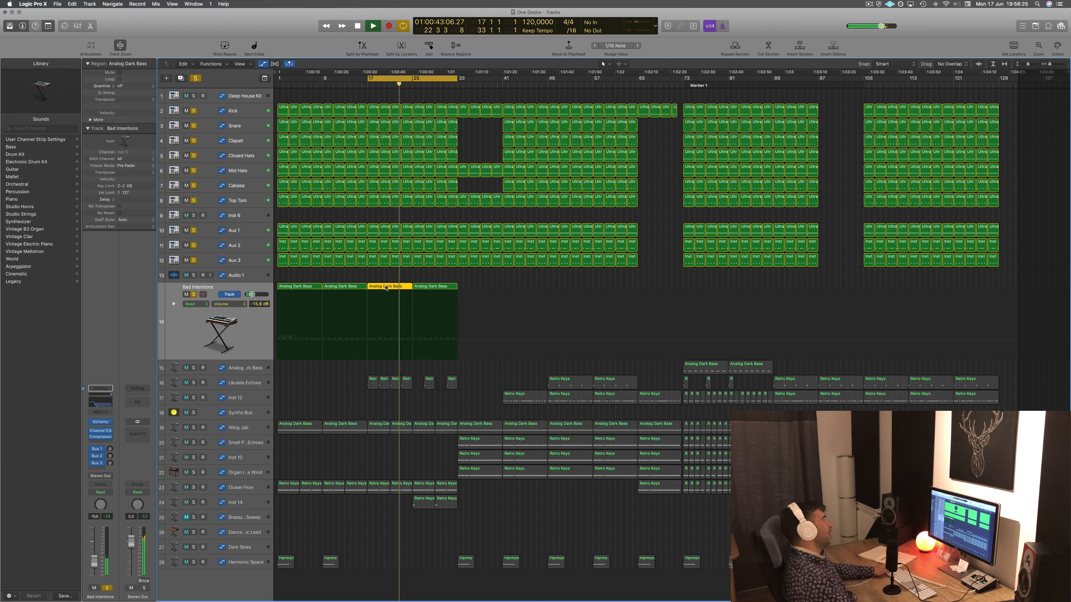
{"action": "key", "text": "shift+Right"}
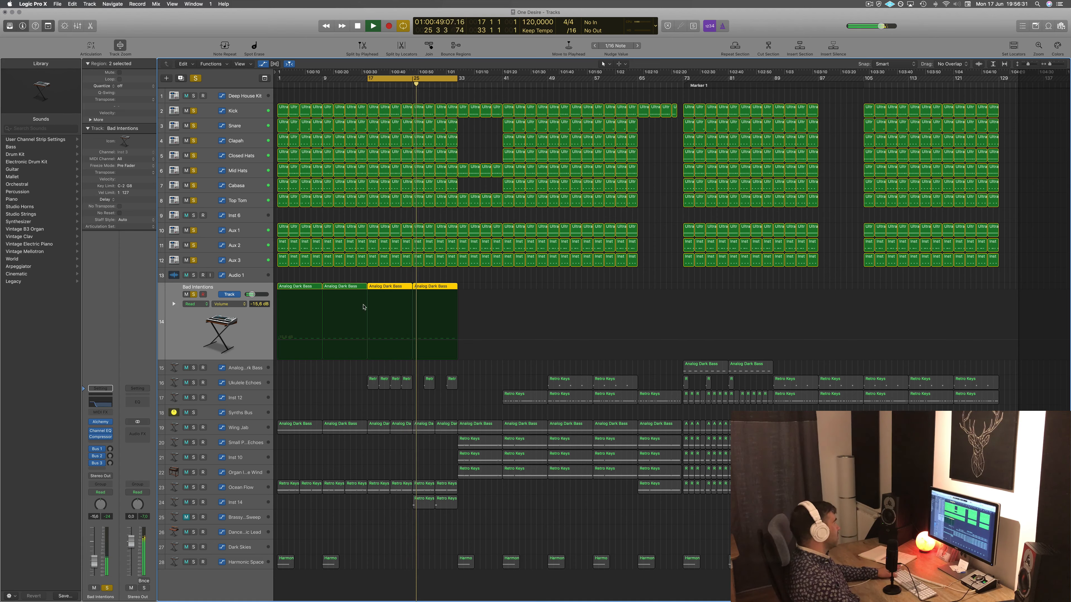
Stop playback, clear all track solos and replay the full mix from the start of the cycle range
{"action": "key", "text": "space"}
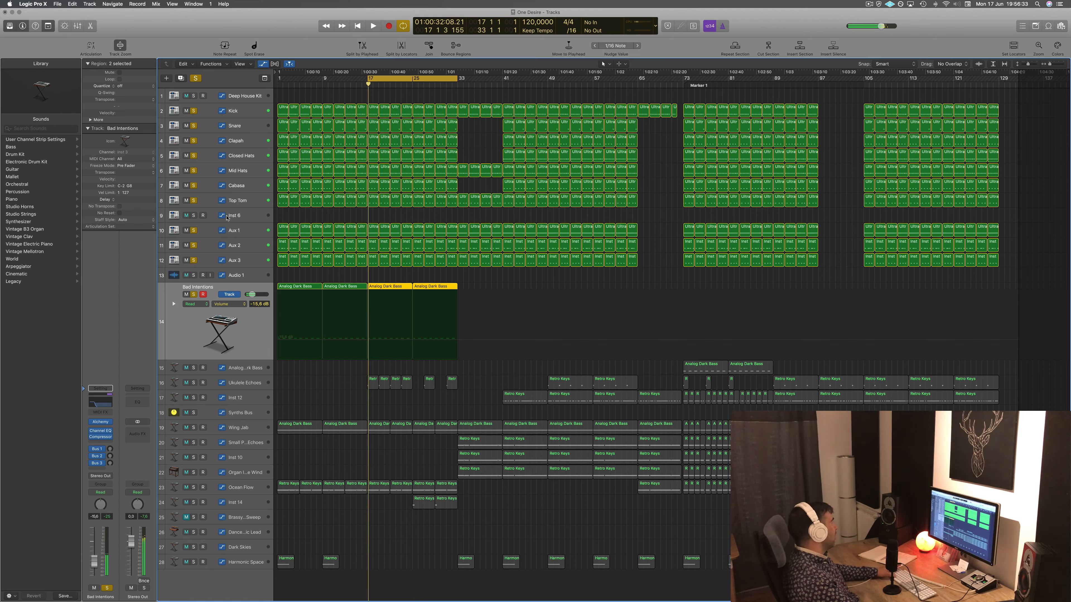
{"action": "left_click", "coordinate": [196, 79]}
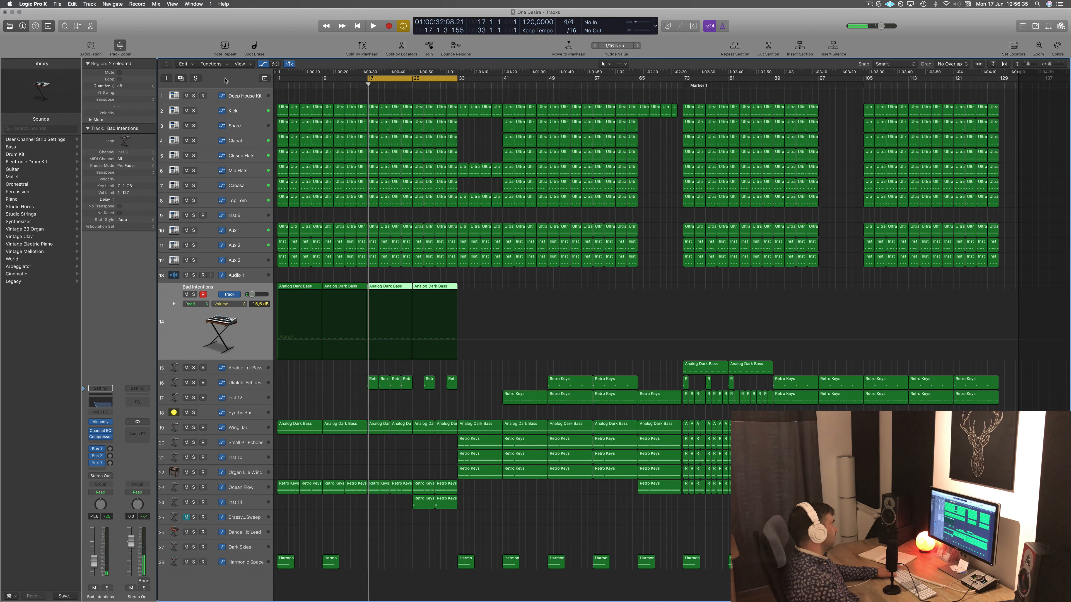
{"action": "left_click", "coordinate": [527, 280]}
{"action": "key", "text": "space"}
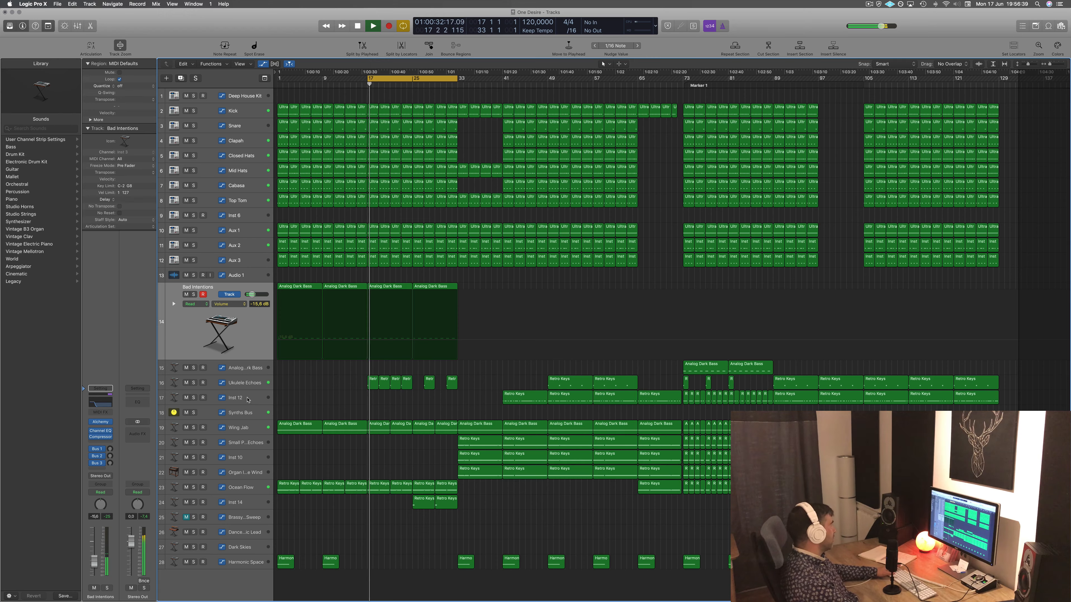
Select the Ukulele Echoes track and toggle its solo on and off during playback
{"action": "left_click", "coordinate": [224, 383]}
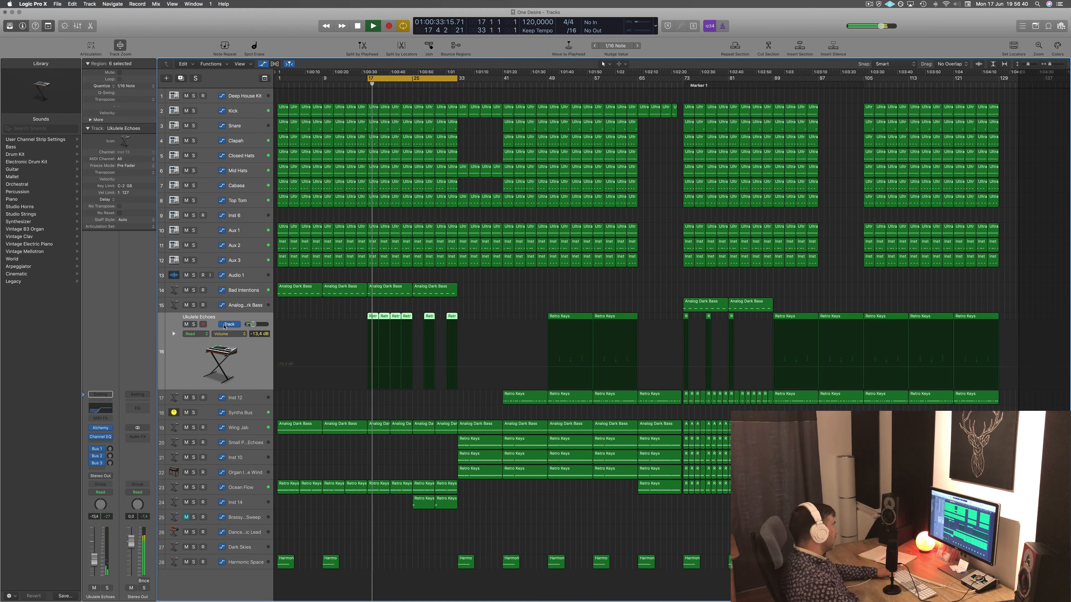
{"action": "left_click", "coordinate": [194, 324]}
{"action": "left_click", "coordinate": [194, 324]}
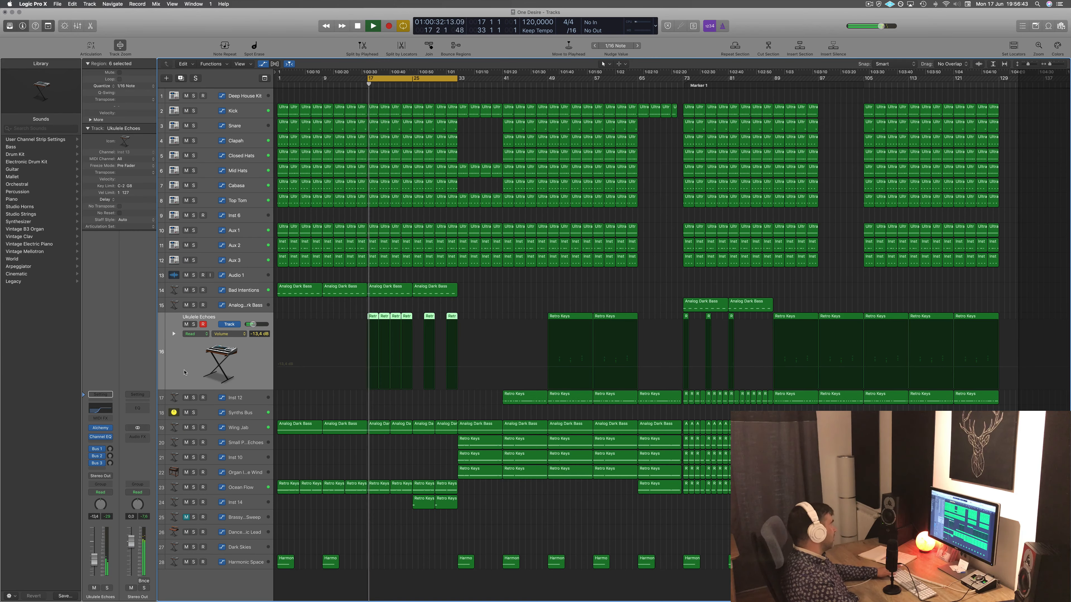
Solo the Wing Jab track briefly, release it and restart playback from the beginning of the cycle range
{"action": "left_click", "coordinate": [193, 428]}
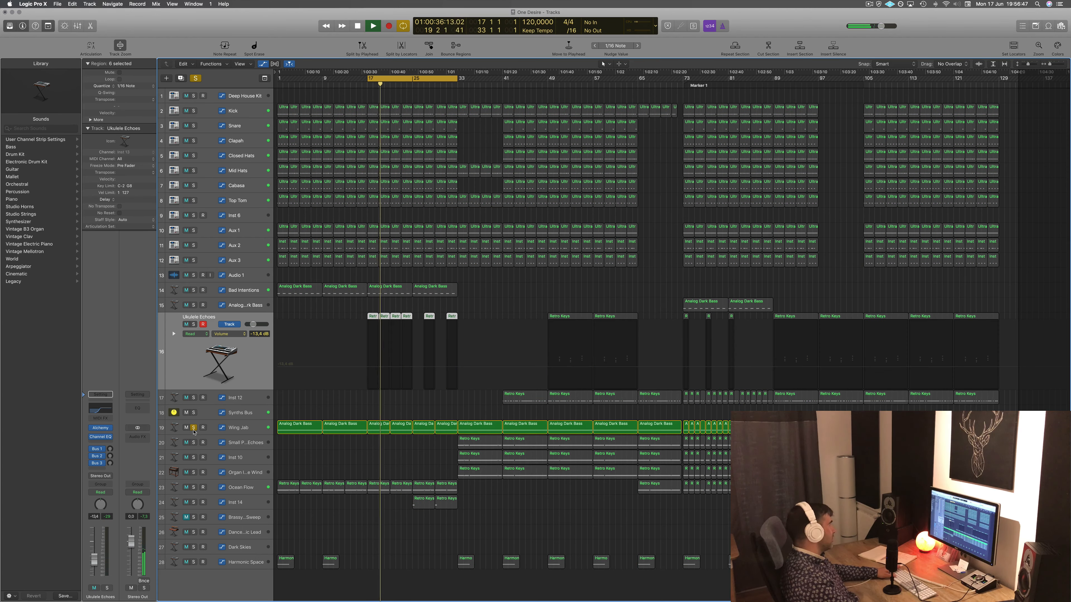
{"action": "left_click", "coordinate": [193, 428]}
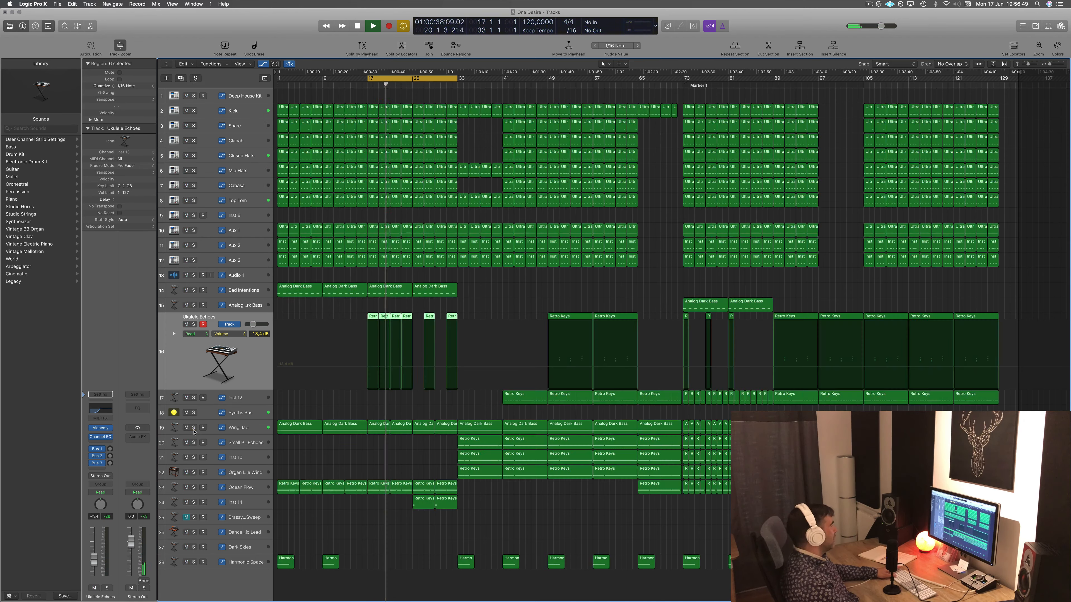
{"action": "key", "text": "space"}
{"action": "key", "text": "space"}
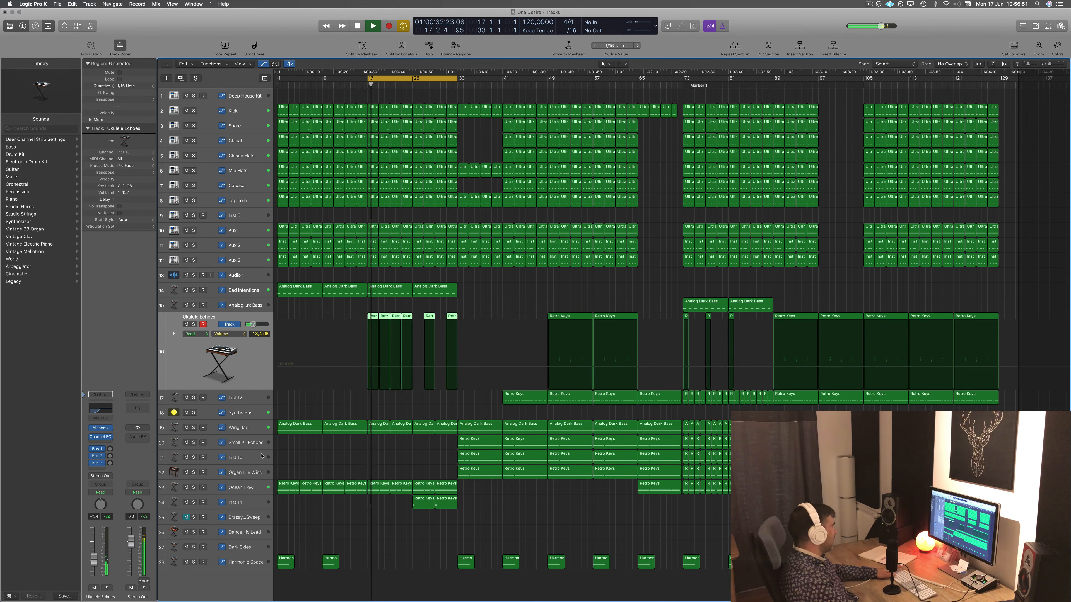
Select the Ocean Flow track, listen to it soloed and return to the full mix
{"action": "left_click", "coordinate": [195, 486]}
{"action": "left_click", "coordinate": [194, 428]}
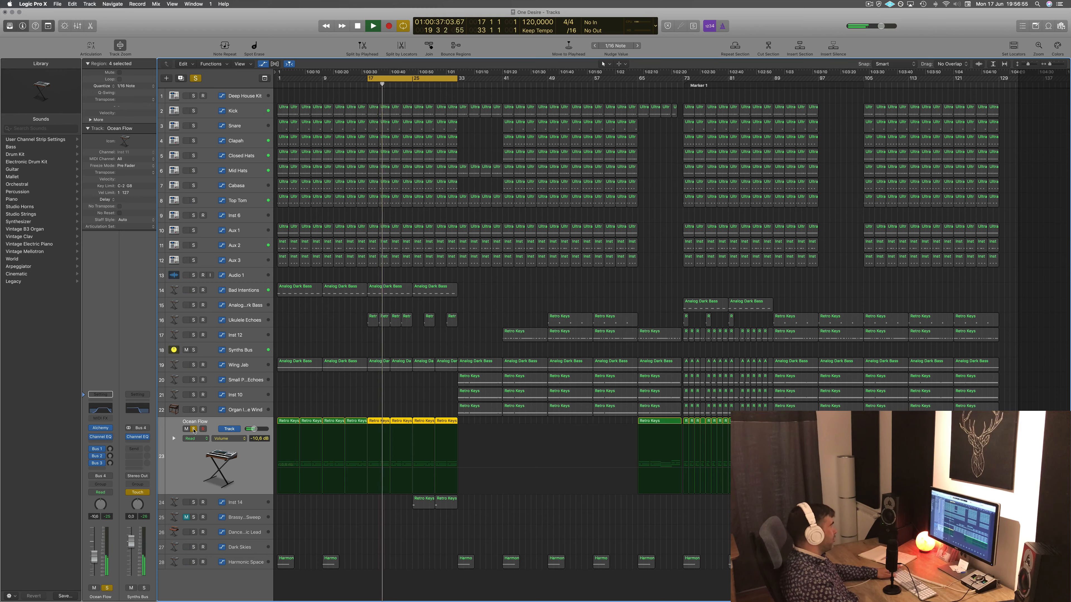
{"action": "left_click", "coordinate": [194, 429]}
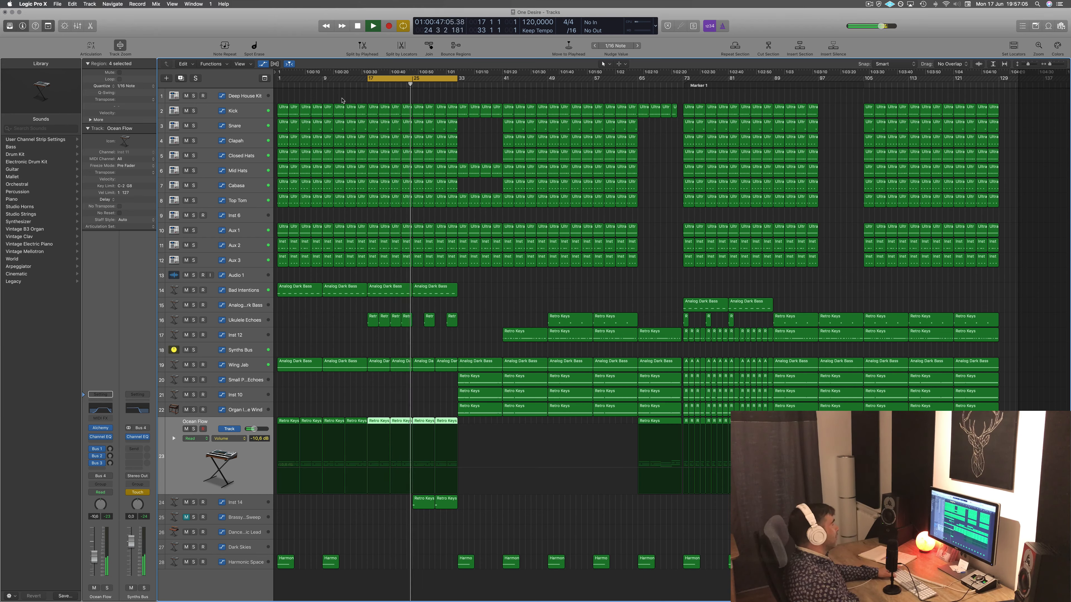
Select the Inst 14 track and lower its volume to about -6.8 dB
{"action": "left_click", "coordinate": [243, 502]}
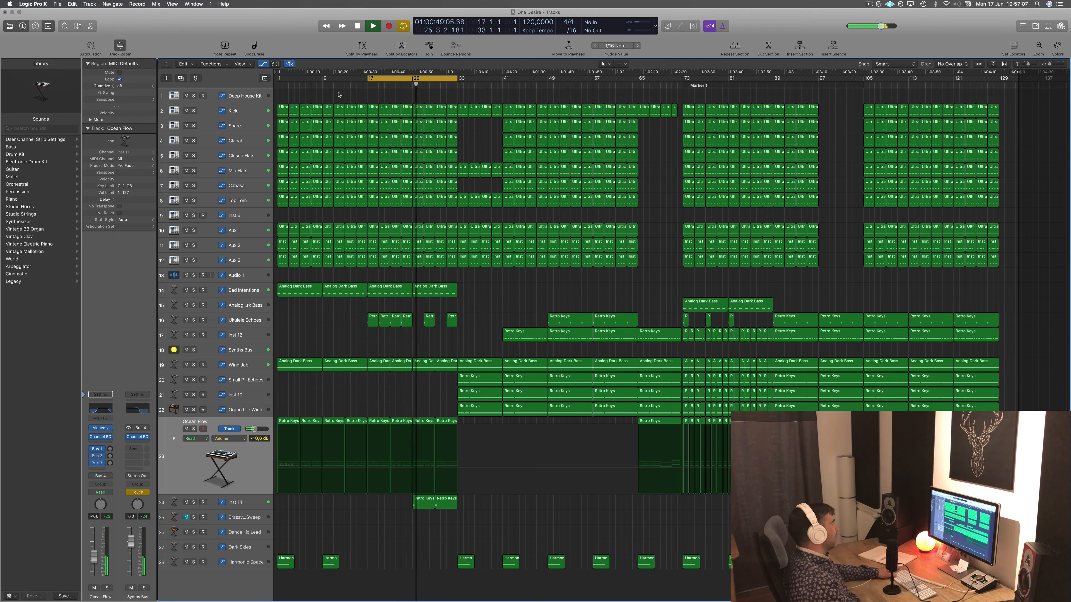
{"action": "left_click", "coordinate": [243, 502]}
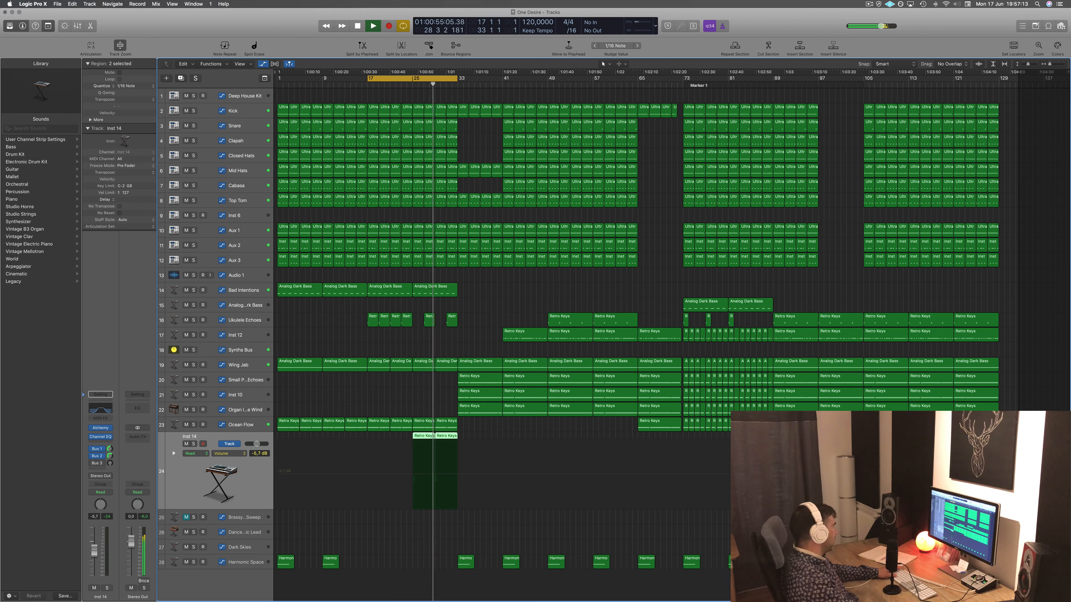
{"action": "left_click_drag", "start_coordinate": [98, 554], "coordinate": [97, 557]}
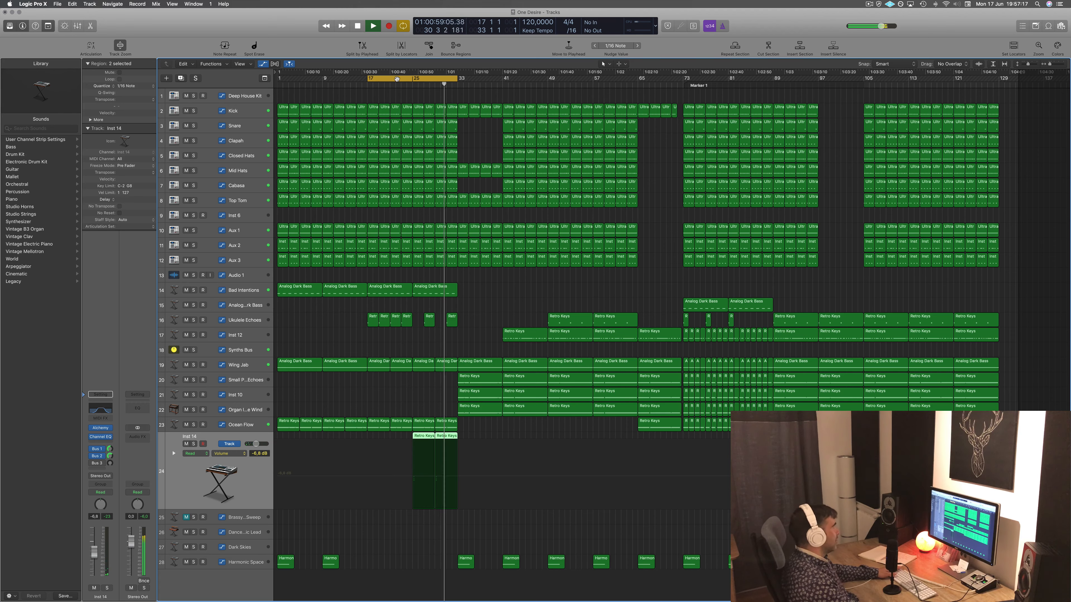
Stop playback, move the cycle range to bars 33–49 and play the section
{"action": "key", "text": "space"}
{"action": "left_click_drag", "start_coordinate": [403, 78], "coordinate": [487, 80]}
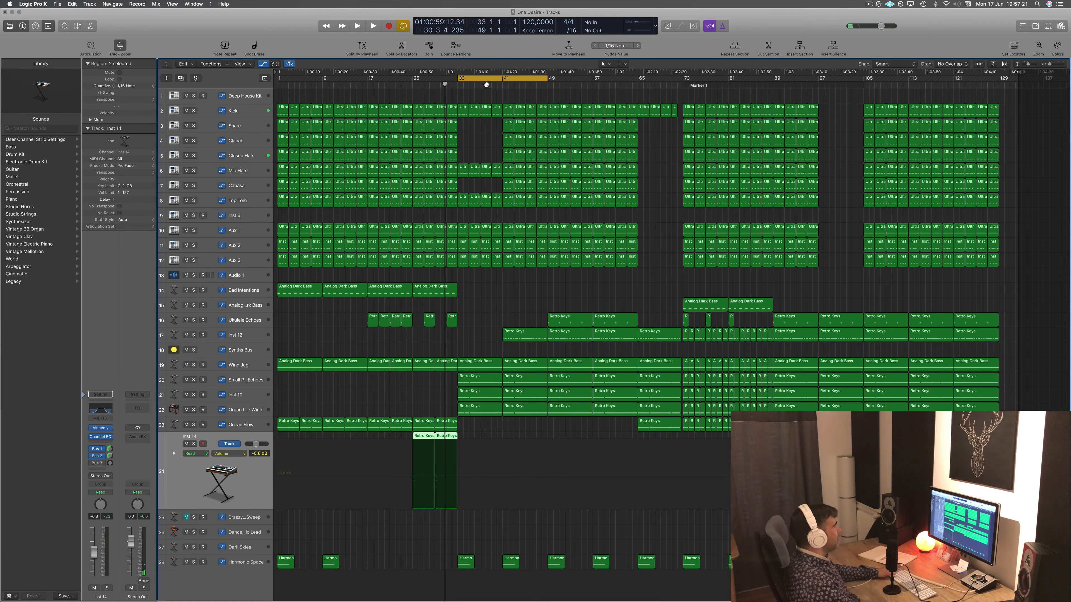
{"action": "key", "text": "space"}
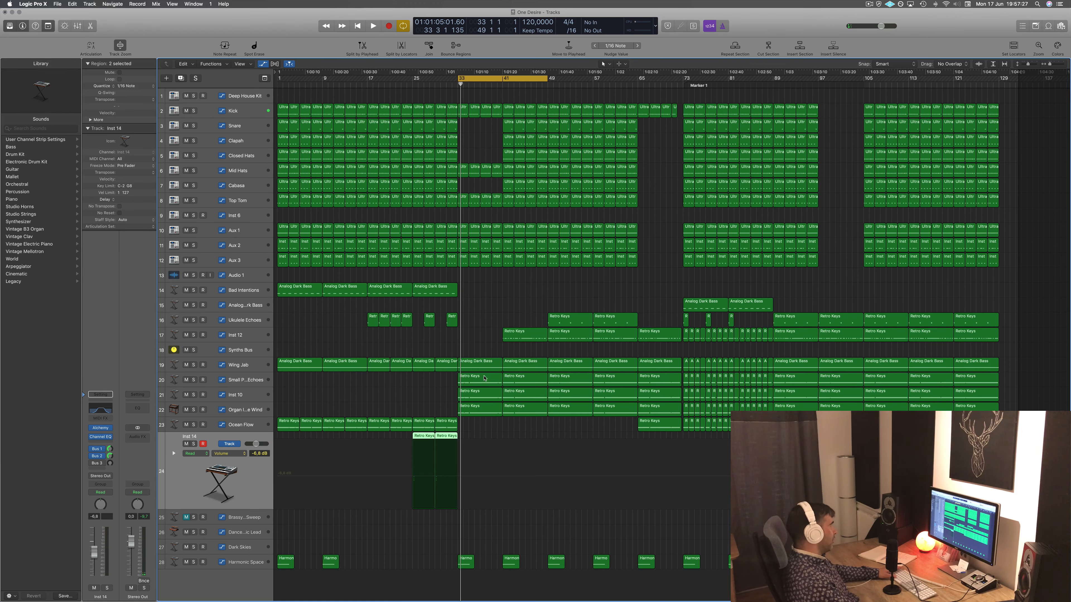
Select the Synths Bus track to show its filter automation, inspect its Channel EQ and close the plug-in window
{"action": "left_click", "coordinate": [484, 340]}
{"action": "left_click", "coordinate": [484, 368]}
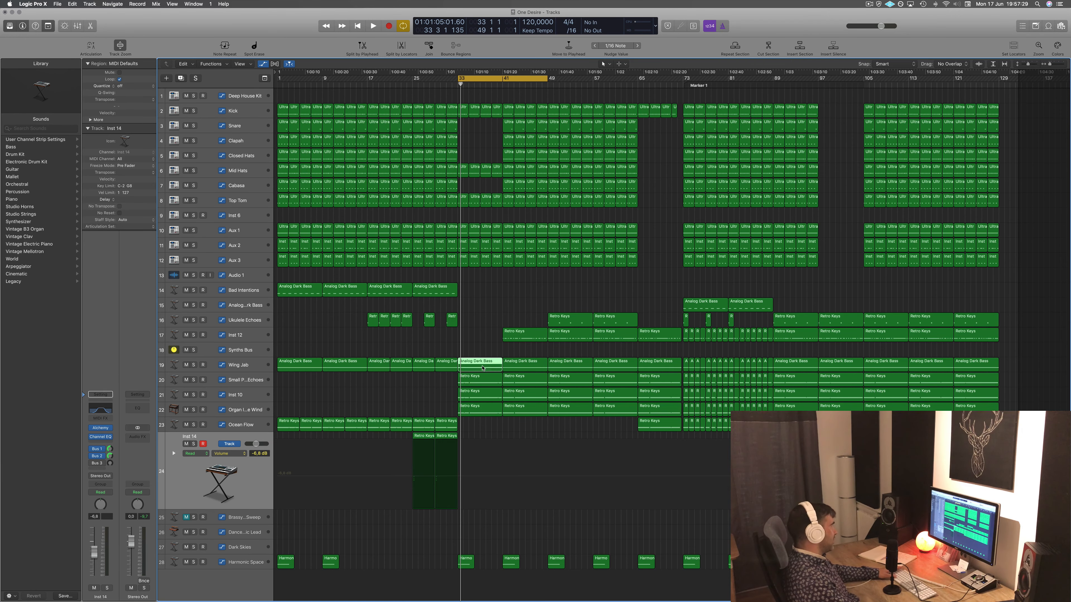
{"action": "left_click", "coordinate": [248, 355]}
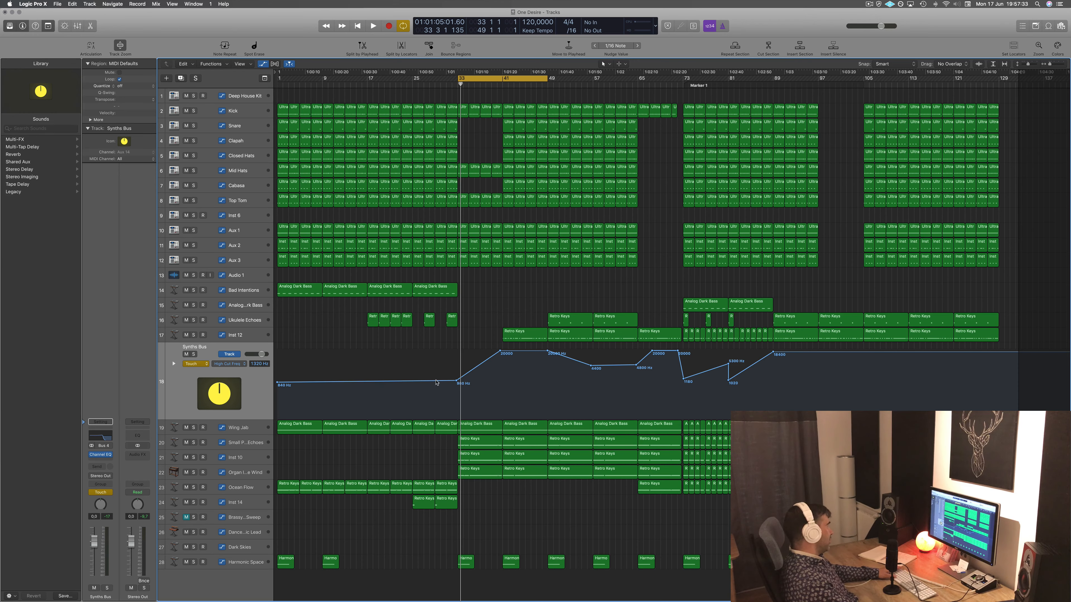
{"action": "left_click", "coordinate": [107, 438]}
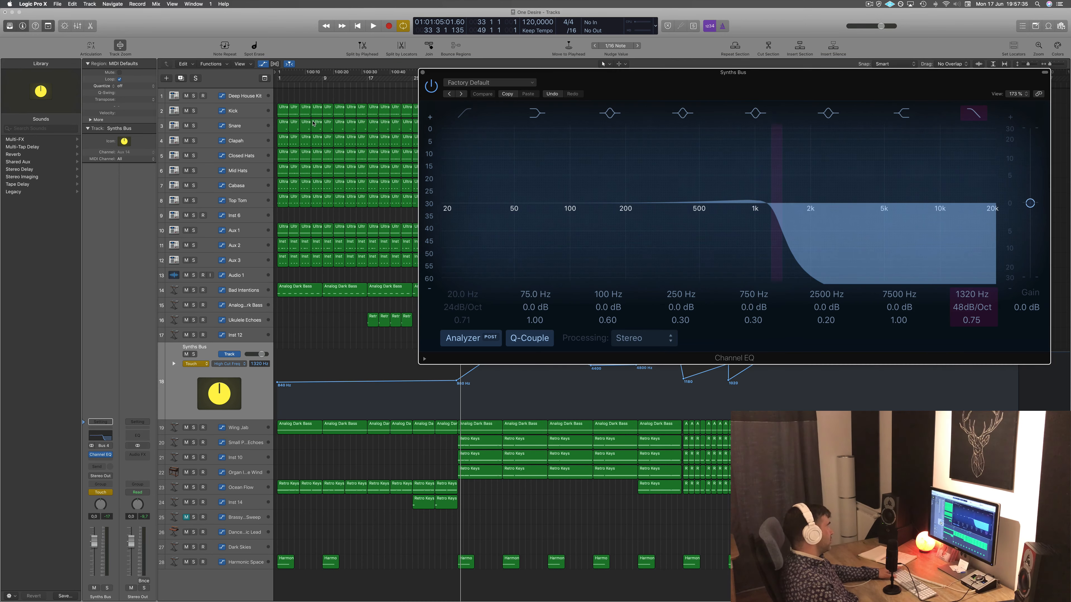
{"action": "left_click_drag", "start_coordinate": [915, 72], "coordinate": [717, 73]}
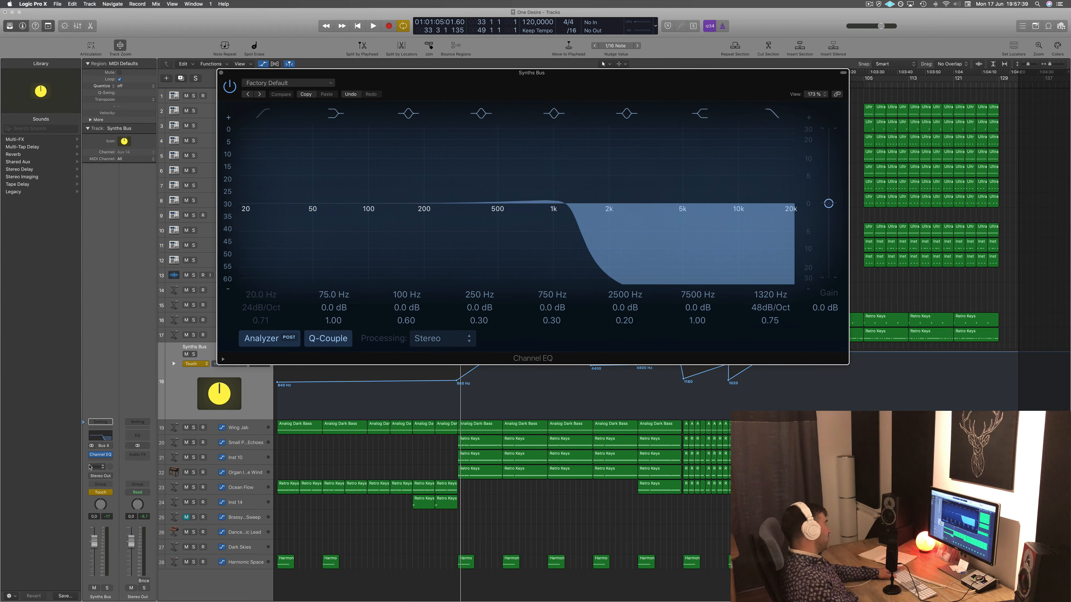
{"action": "left_click", "coordinate": [221, 72]}
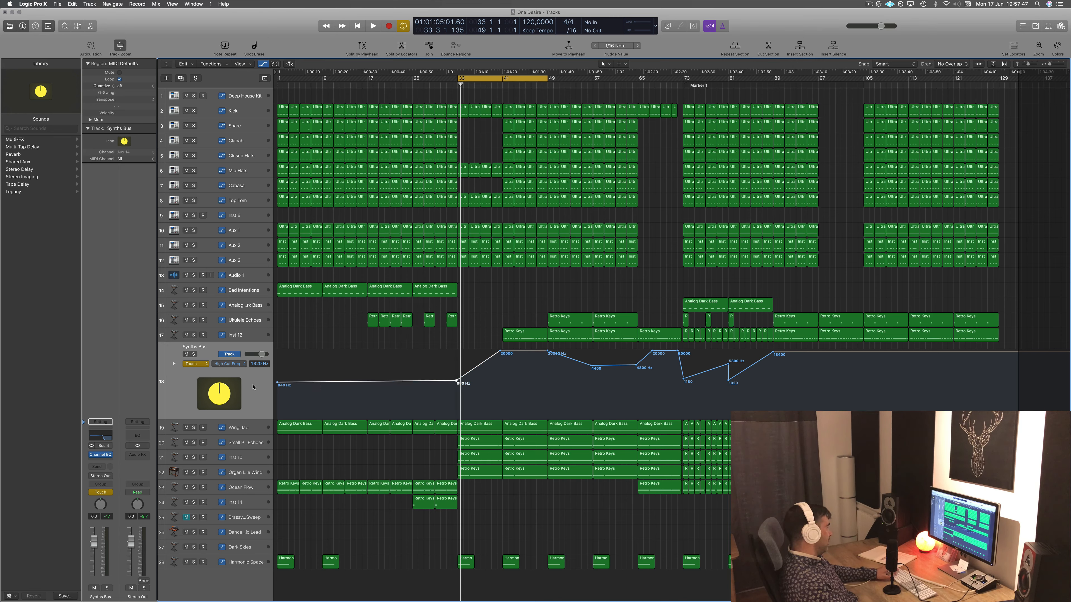
Step through the synth tracks from Wing Jab down to Inst 10 and back, ending on Wing Jab with its regions deselected
{"action": "left_click", "coordinate": [238, 430]}
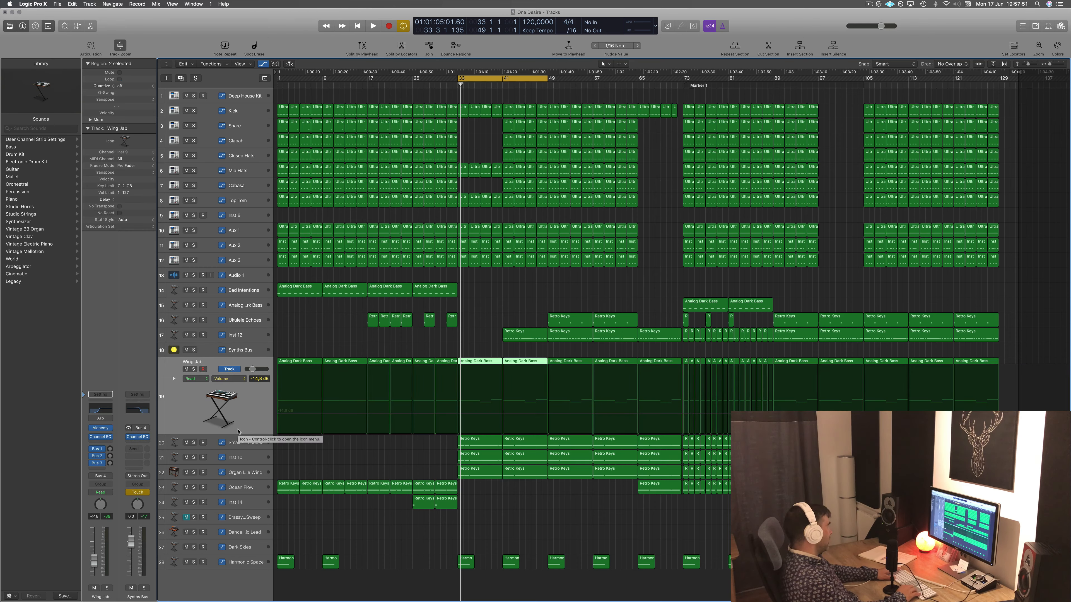
{"action": "key", "text": "Down"}
{"action": "key", "text": "Down"}
{"action": "key", "text": "Down"}
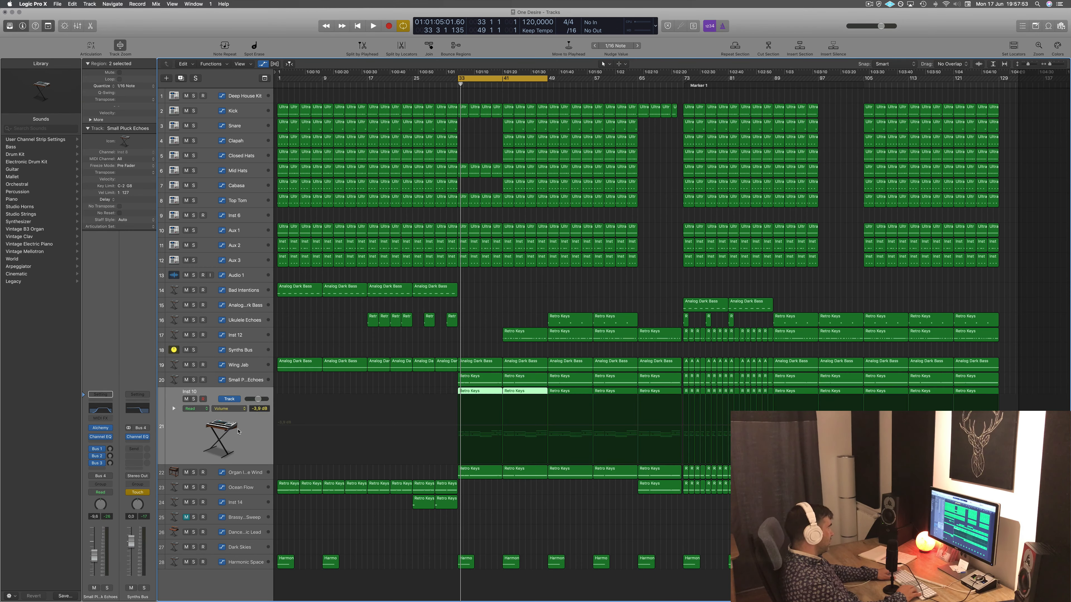
{"action": "key", "text": "Up"}
{"action": "key", "text": "Up"}
{"action": "key", "text": "Up"}
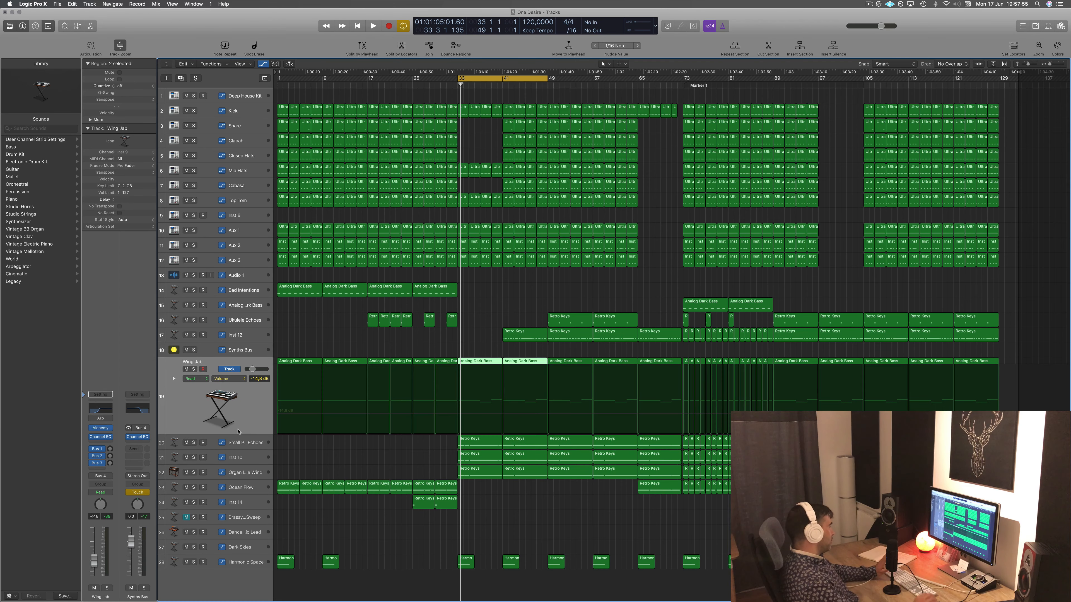
{"action": "left_click", "coordinate": [487, 301]}
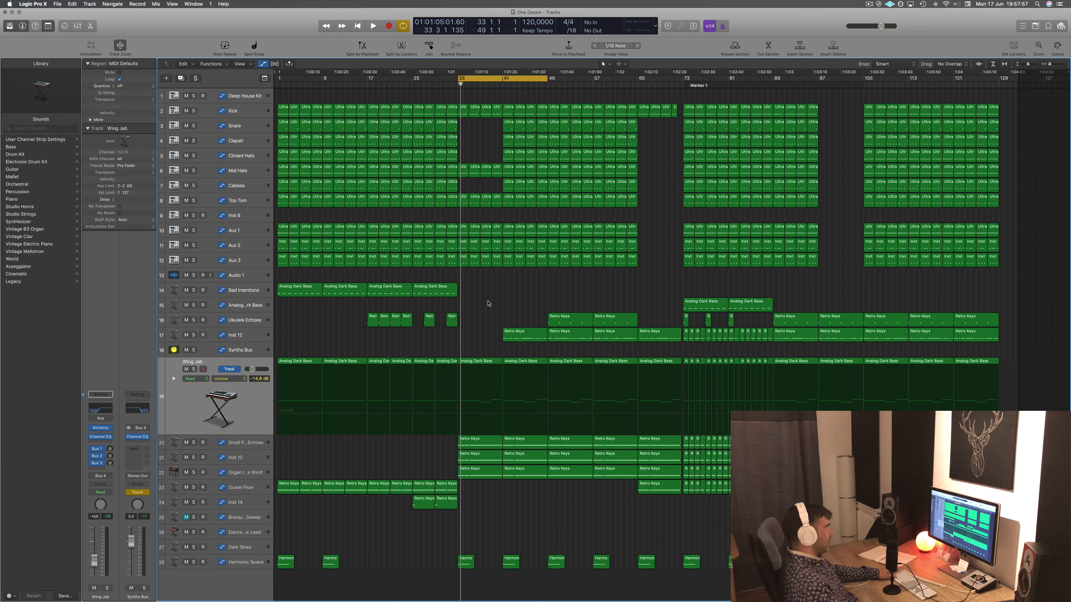
Play the cycle range from bar 33 and solo the Wing Jab track
{"action": "key", "text": "space"}
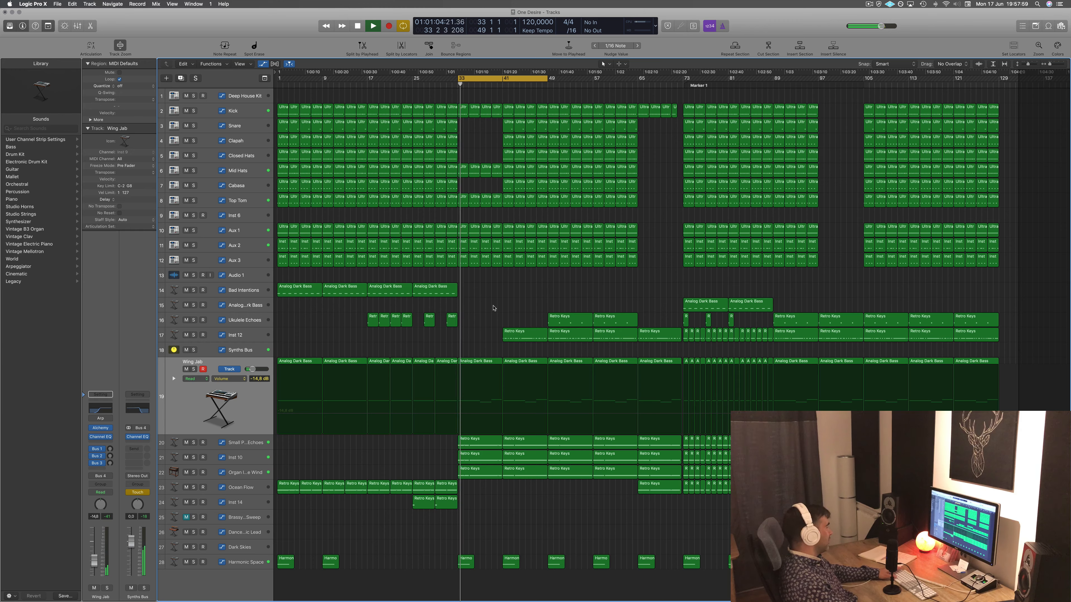
{"action": "left_click", "coordinate": [193, 370]}
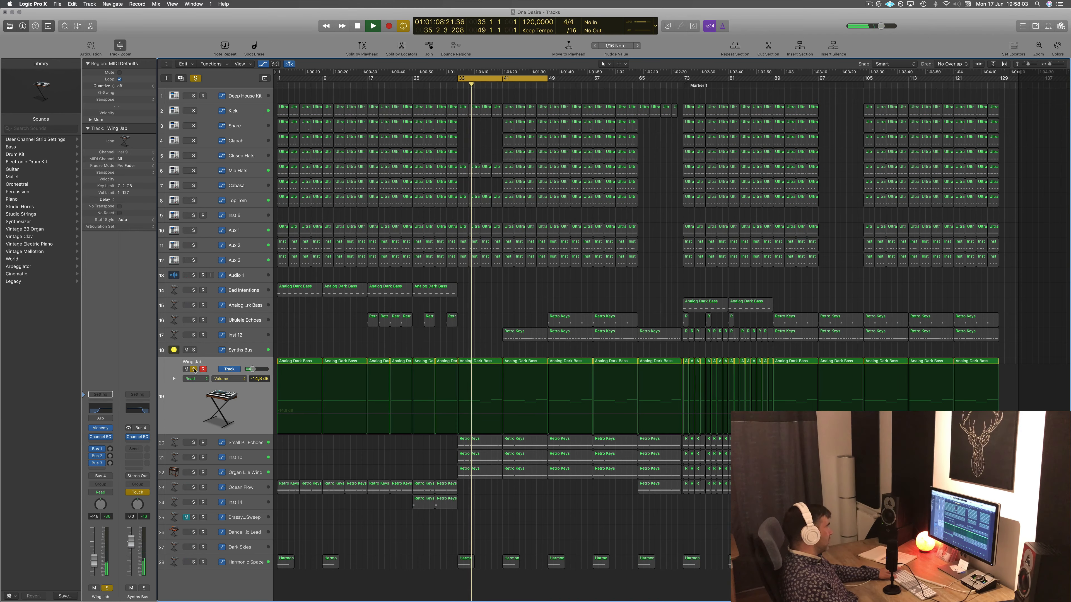
Unsolo Wing Jab, solo the Small P…Echoes, Inst 10 and Organ I…a Wind tracks in turn during playback, and select Inst 10
{"action": "left_click", "coordinate": [193, 369]}
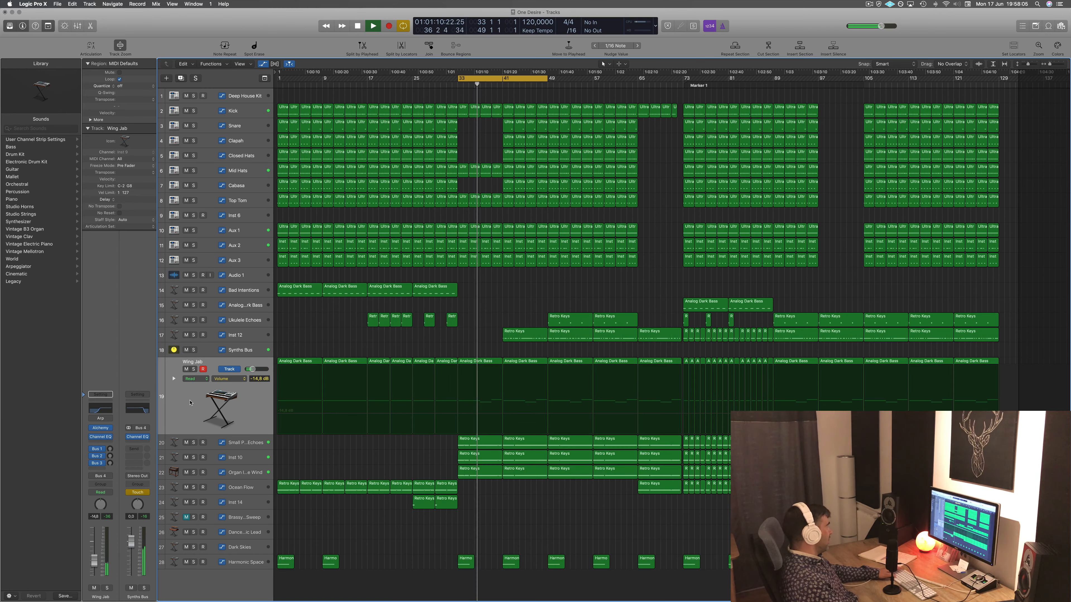
{"action": "left_click", "coordinate": [193, 443]}
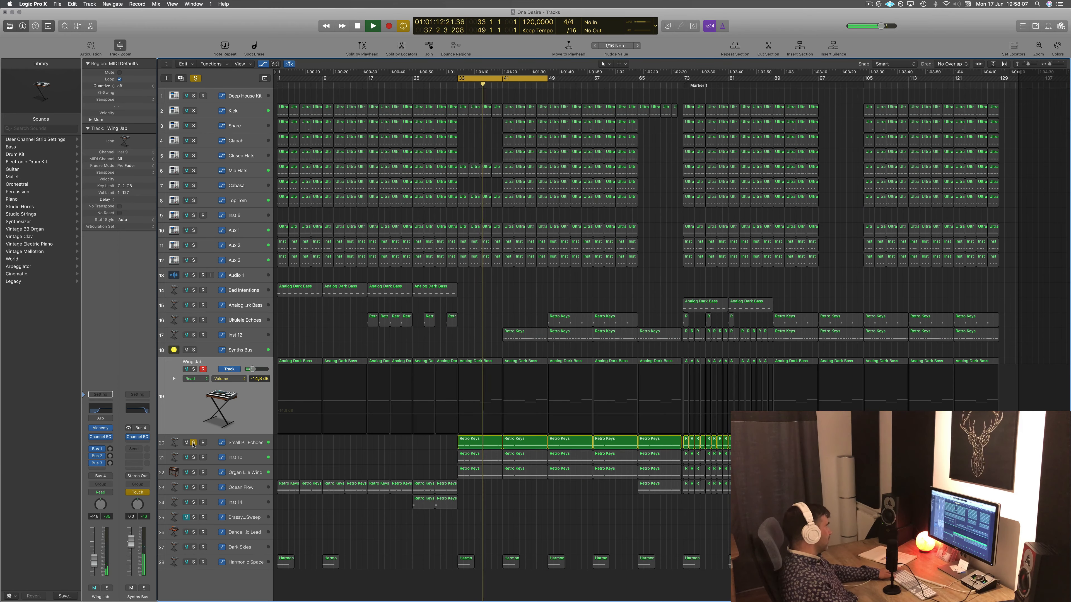
{"action": "left_click", "coordinate": [193, 458]}
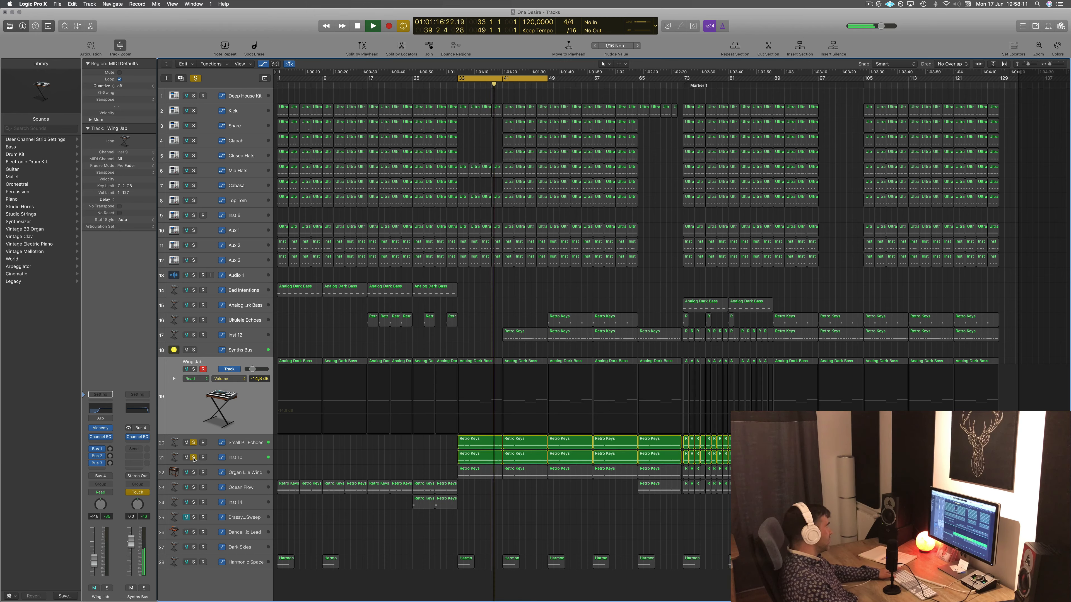
{"action": "left_click", "coordinate": [247, 458]}
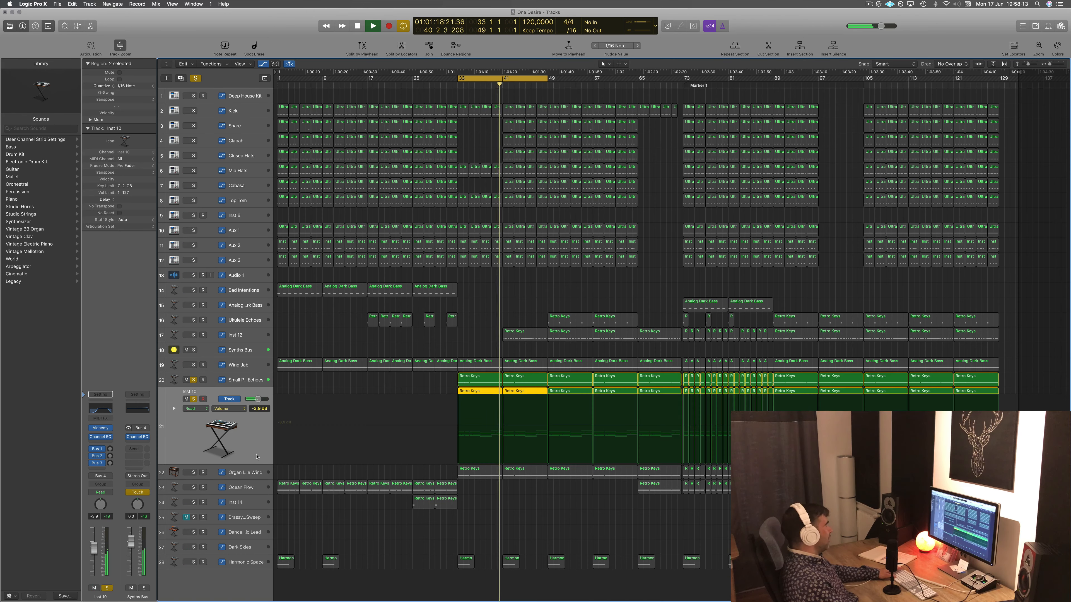
{"action": "left_click", "coordinate": [194, 472]}
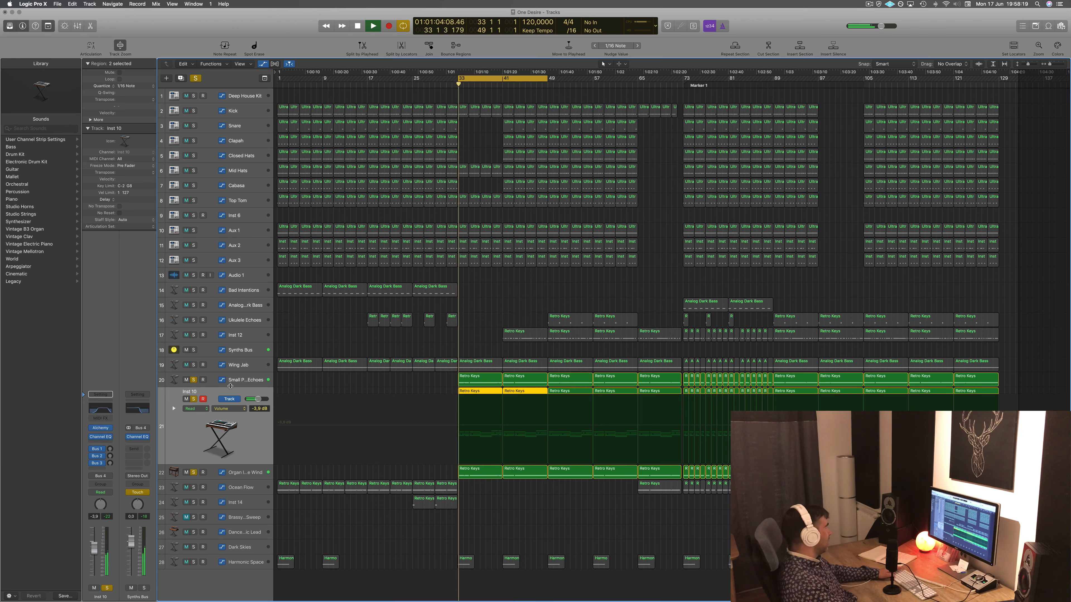
Restart playback with Wing Jab added to the soloed synth tracks and select the Wing Jab track
{"action": "key", "text": "space"}
{"action": "left_click", "coordinate": [193, 366]}
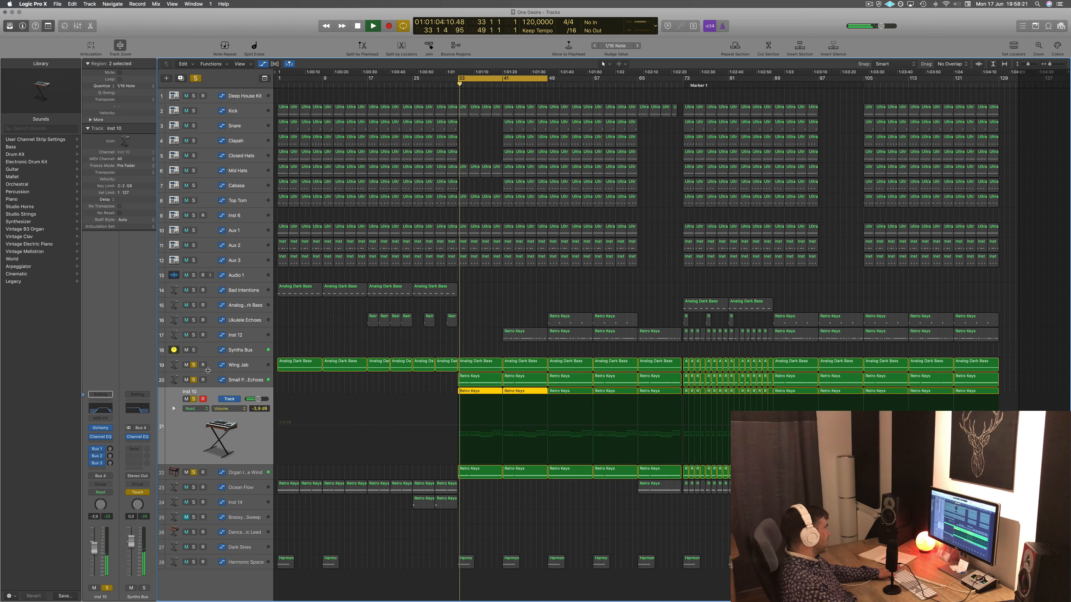
{"action": "left_click", "coordinate": [241, 366]}
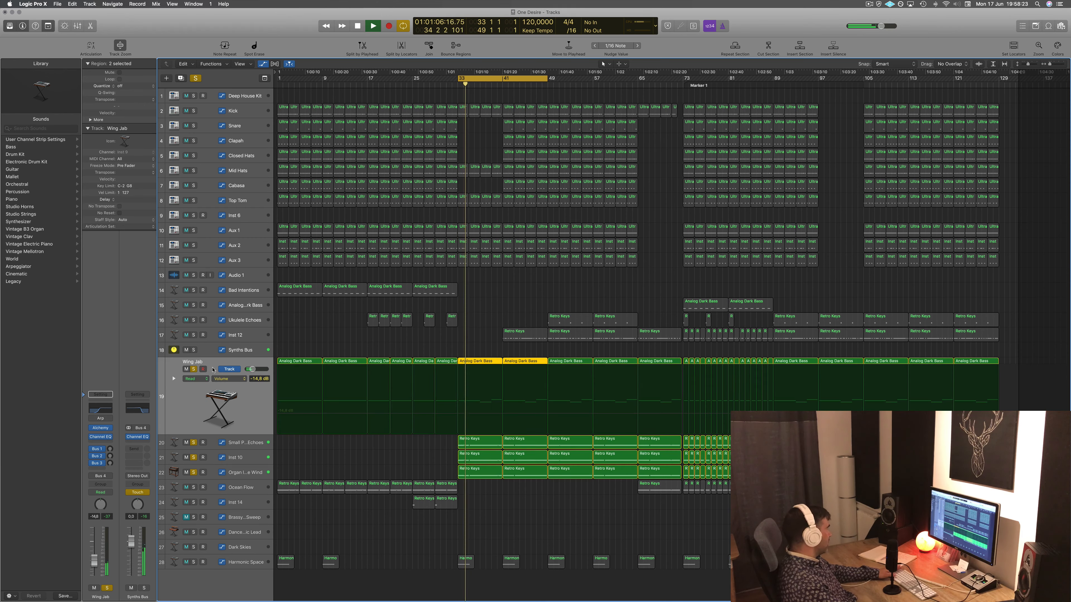
Clear all solos, play the full arrangement and deselect the Wing Jab regions
{"action": "left_click", "coordinate": [197, 79]}
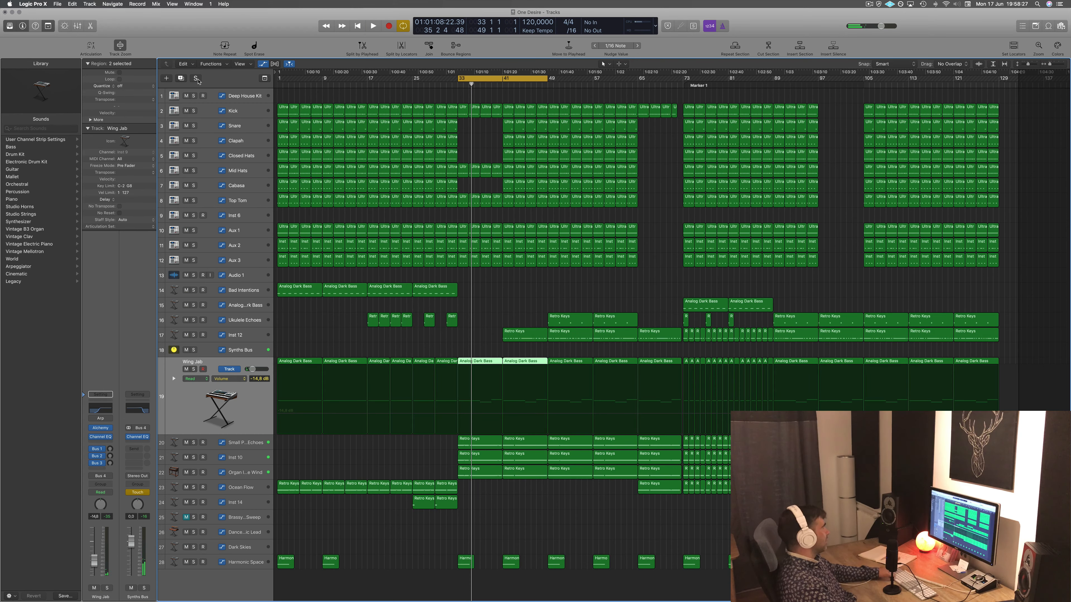
{"action": "key", "text": "shift+space"}
{"action": "left_click", "coordinate": [479, 291]}
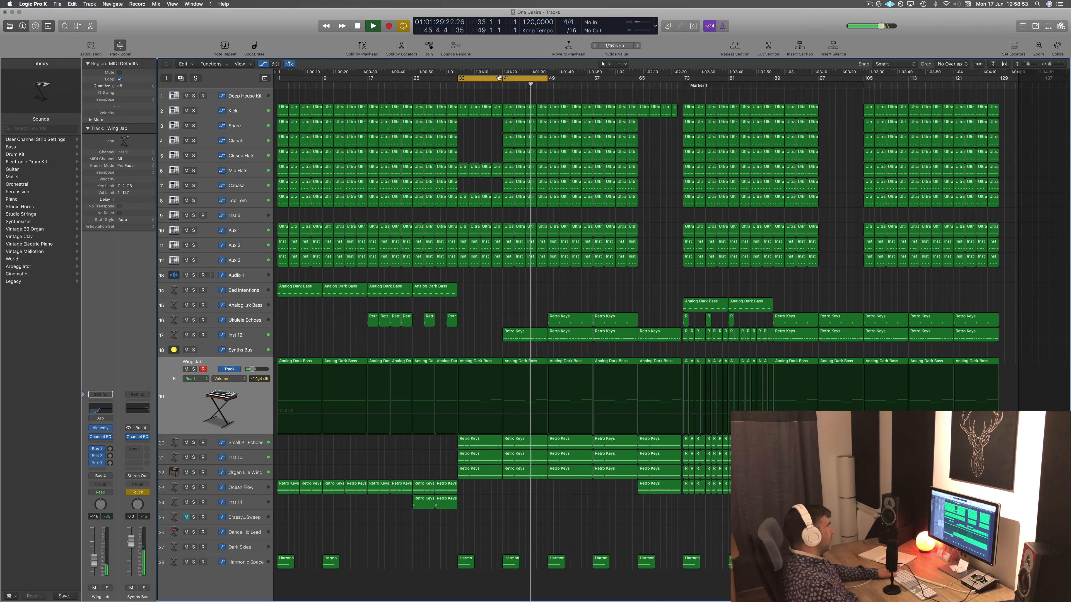
Move the cycle range to bars 49–65 and then to bars 73–89, auditioning the full mix at each section
{"action": "left_click_drag", "start_coordinate": [499, 78], "coordinate": [588, 87]}
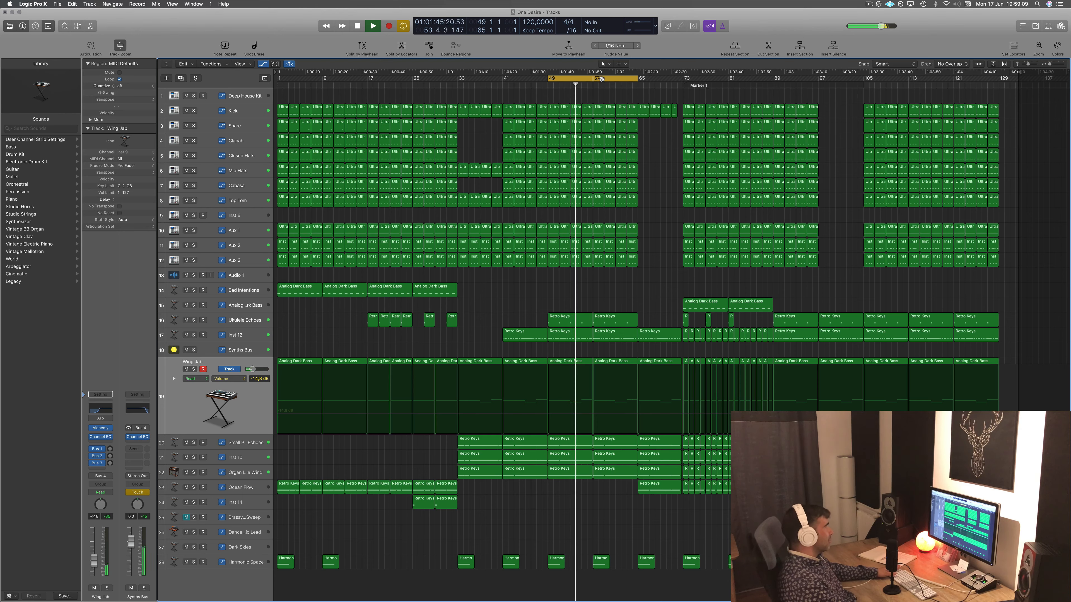
{"action": "key", "text": "space"}
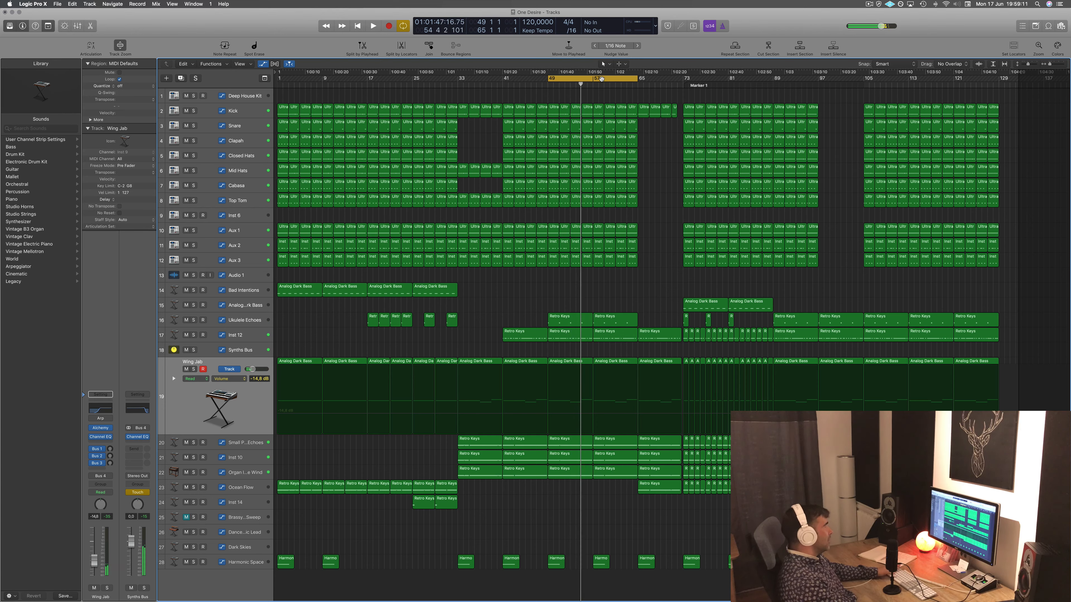
{"action": "left_click_drag", "start_coordinate": [602, 79], "coordinate": [737, 85]}
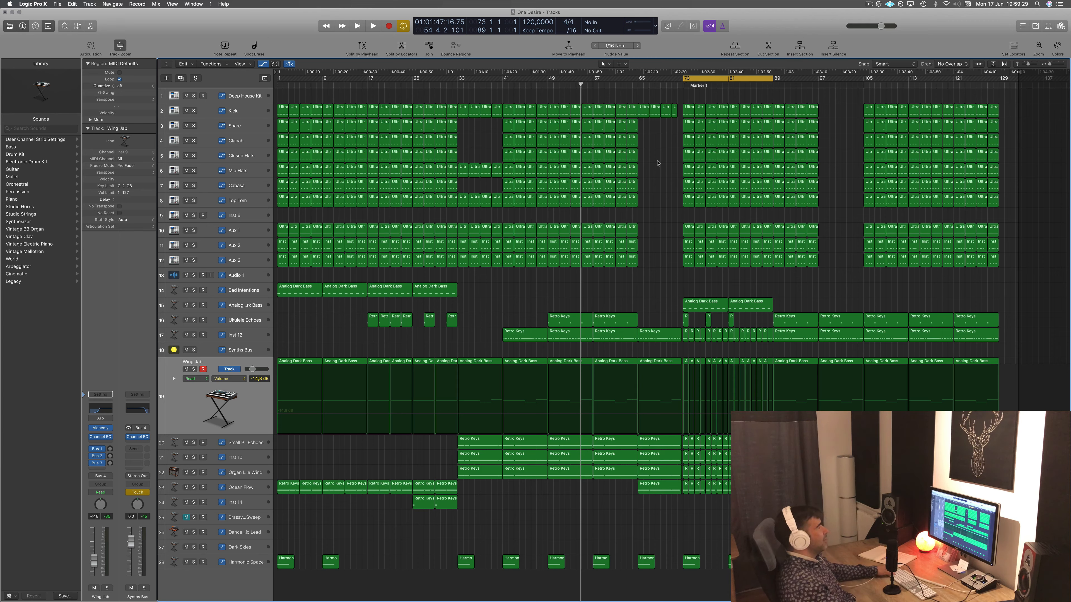
{"action": "key", "text": "space"}
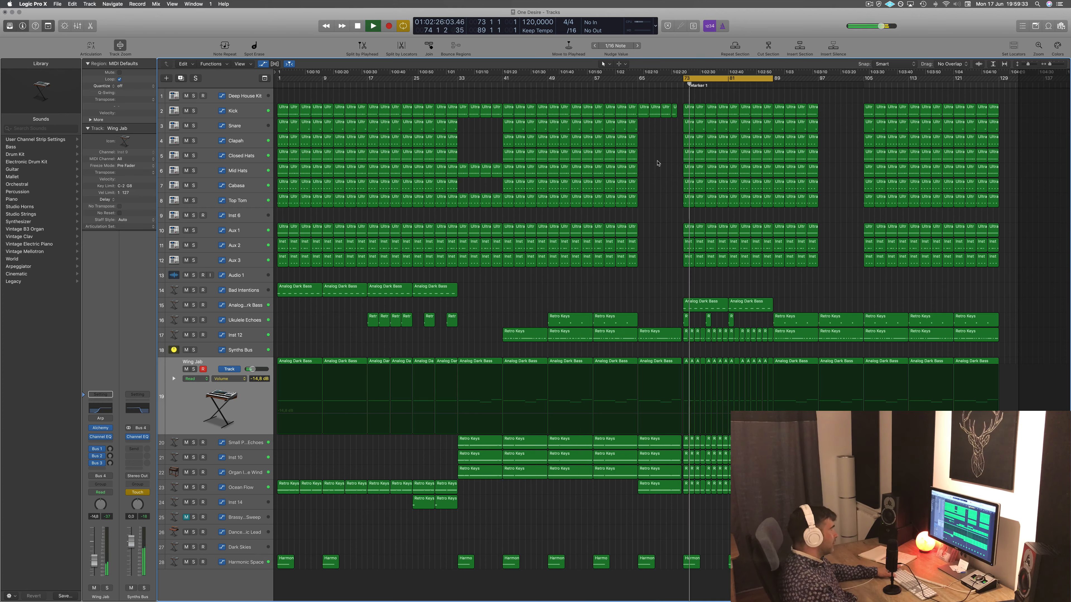
{"action": "key", "text": "space"}
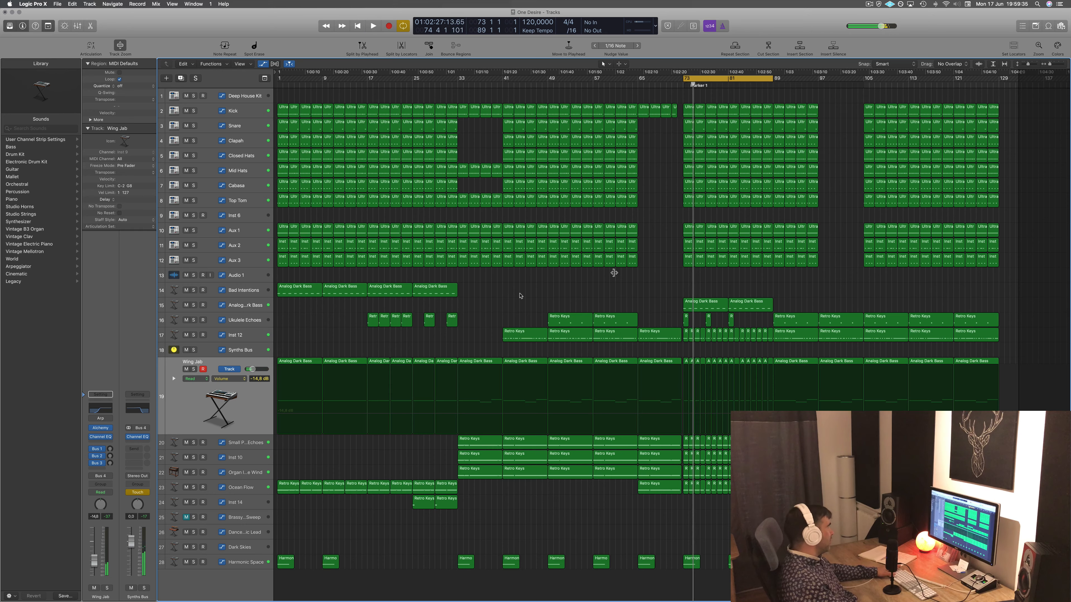
Solo the Analog Dark Bass and Inst 12 tracks, audition them from bar 73, stop playback and clear the solos
{"action": "left_click", "coordinate": [193, 306]}
{"action": "key", "text": "space"}
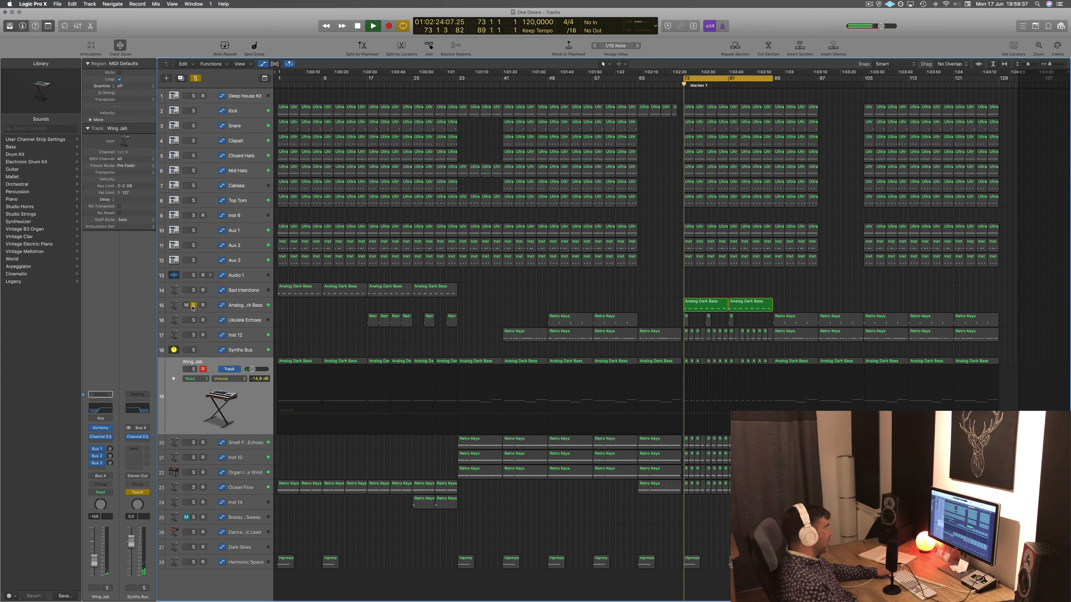
{"action": "left_click", "coordinate": [193, 335]}
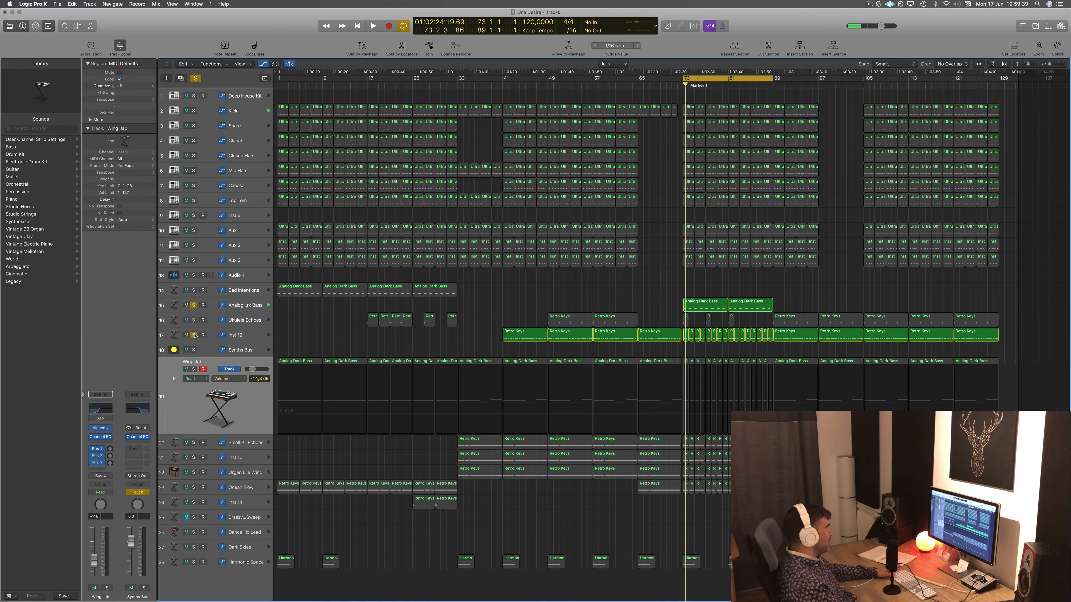
{"action": "key", "text": "space"}
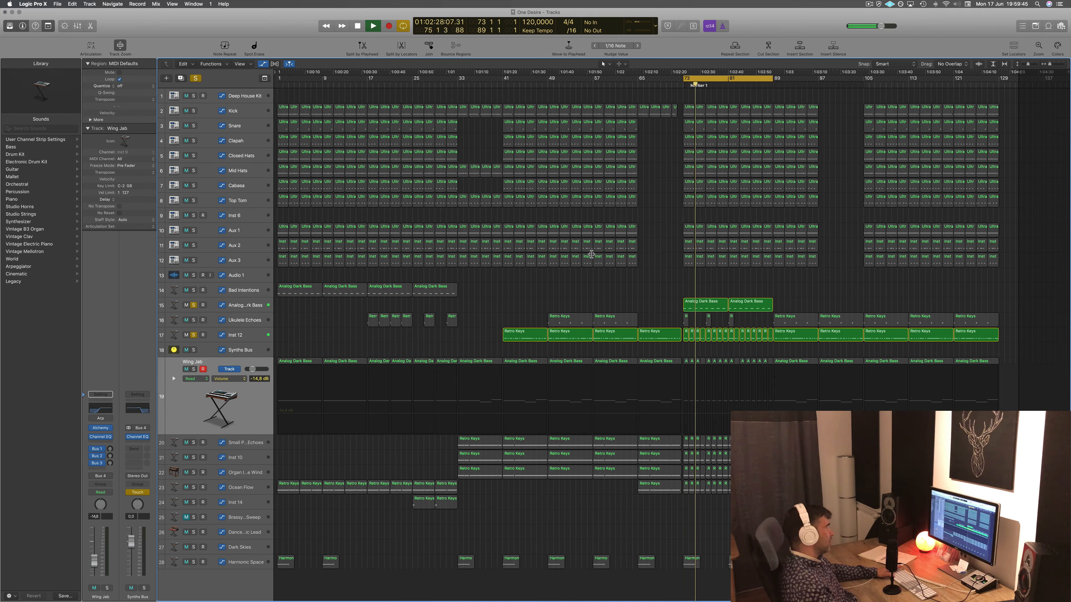
{"action": "key", "text": "space"}
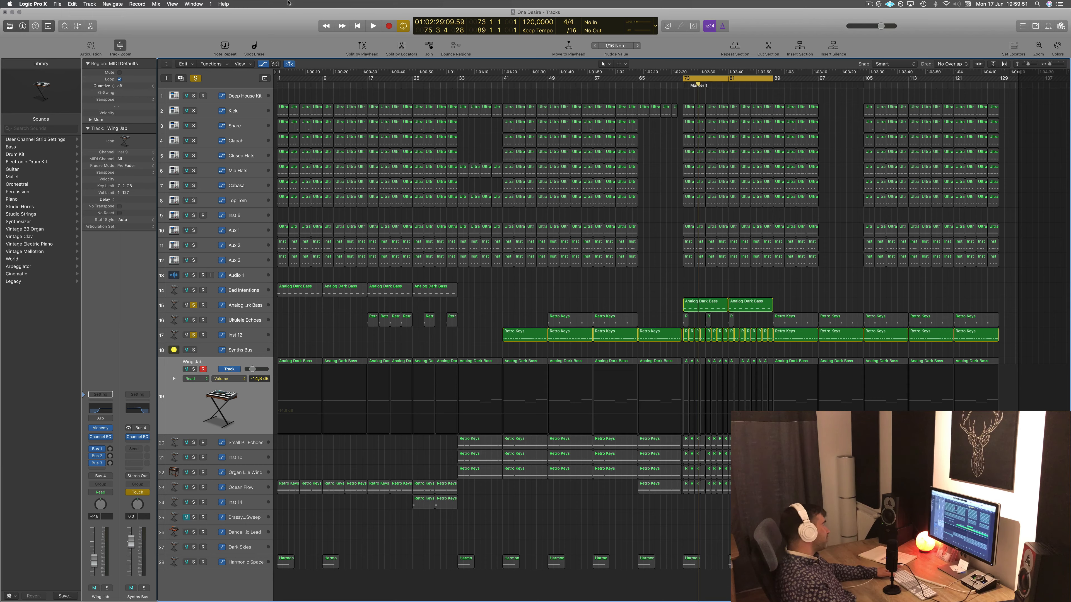
{"action": "left_click", "coordinate": [195, 78]}
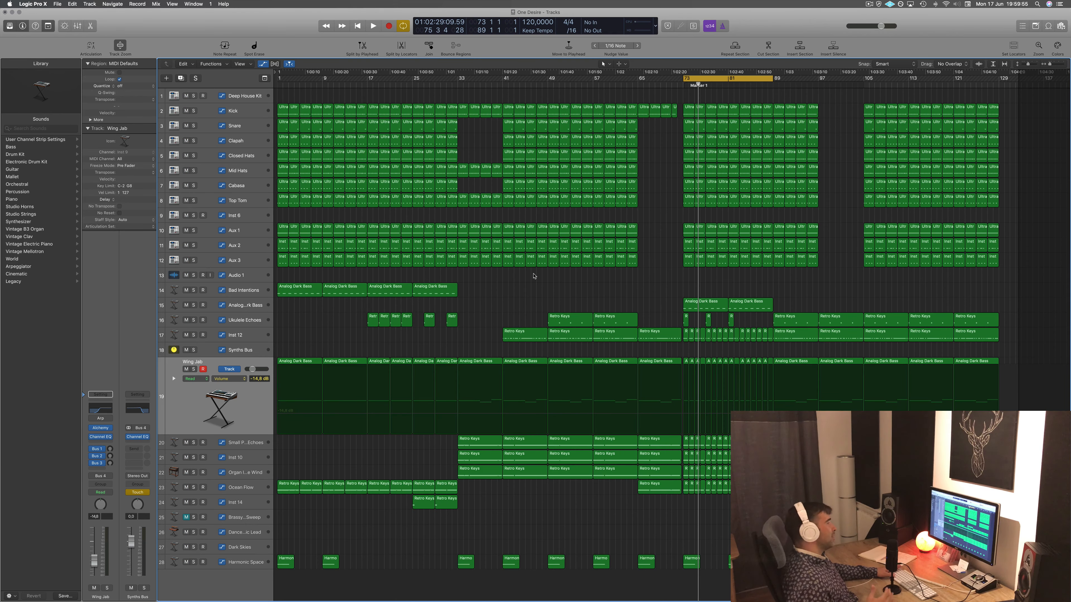
Play from bar 73 and raise the filter automation point at bar 81 on the Synths Bus slightly, to about 5900 Hz
{"action": "key", "text": "space"}
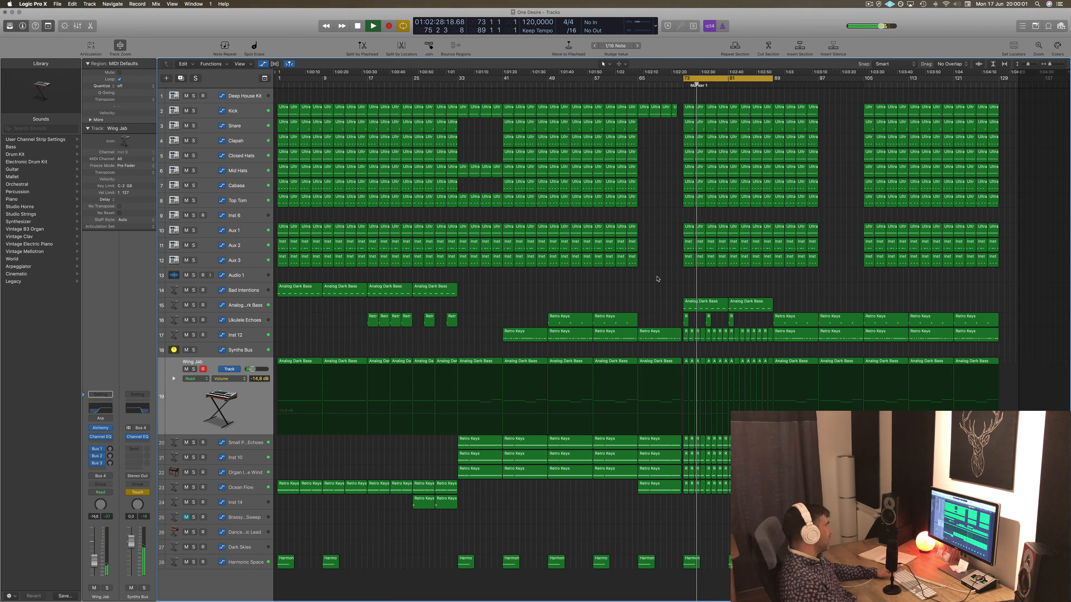
{"action": "left_click", "coordinate": [212, 349]}
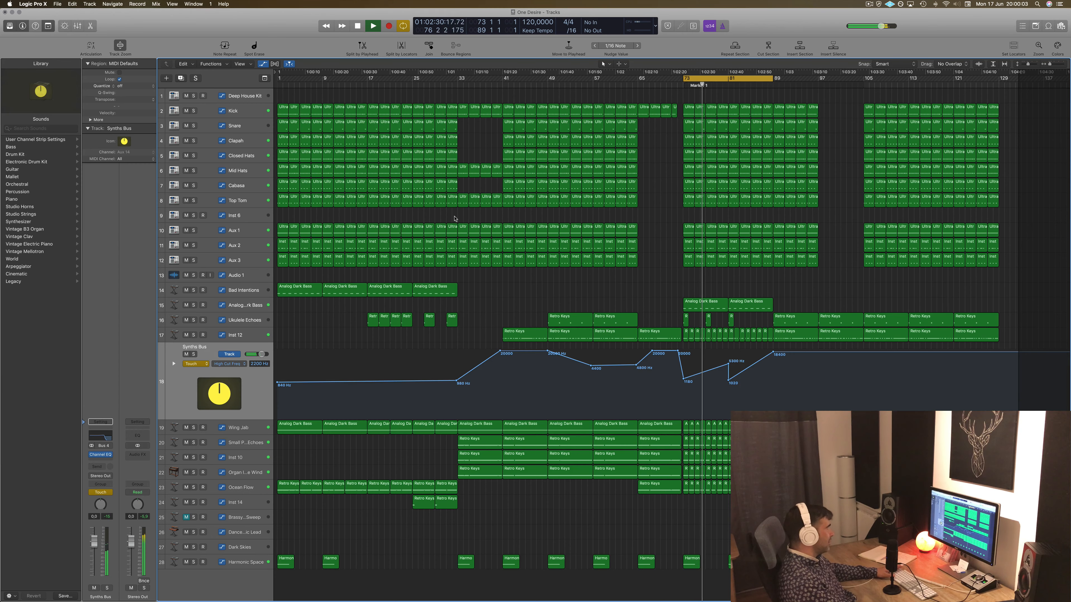
{"action": "mouse_move", "coordinate": [728, 364]}
{"action": "left_mouse_down"}
{"action": "mouse_move", "coordinate": [728, 351]}
{"action": "mouse_move", "coordinate": [728, 375]}
{"action": "mouse_move", "coordinate": [728, 361]}
{"action": "left_mouse_up"}
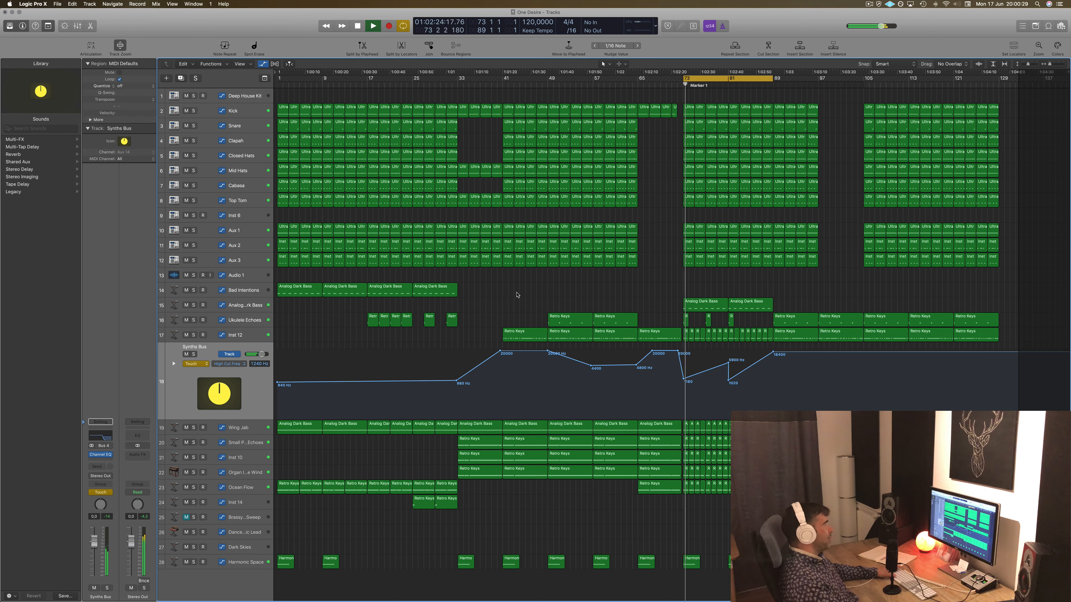
{"action": "key", "text": "space"}
Extend the cycle range back to bar 1 so it spans bars 1–89, and play the project from the beginning briefly
{"action": "left_click_drag", "start_coordinate": [685, 80], "coordinate": [305, 106]}
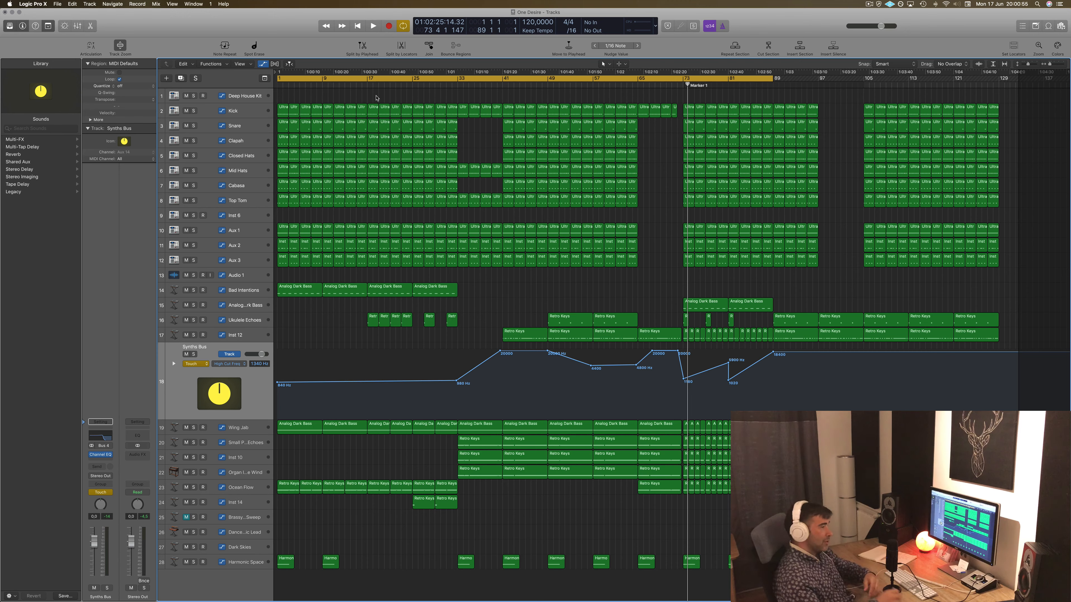
{"action": "key", "text": "Return"}
{"action": "key", "text": "space"}
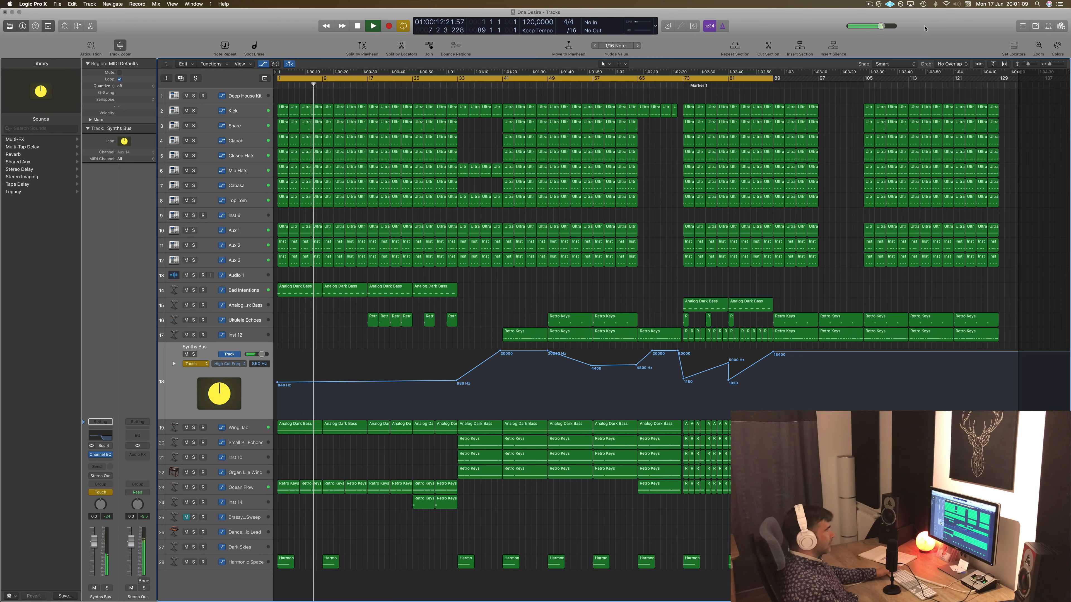
{"action": "key", "text": "space"}
{"action": "left_click", "coordinate": [869, 5]}
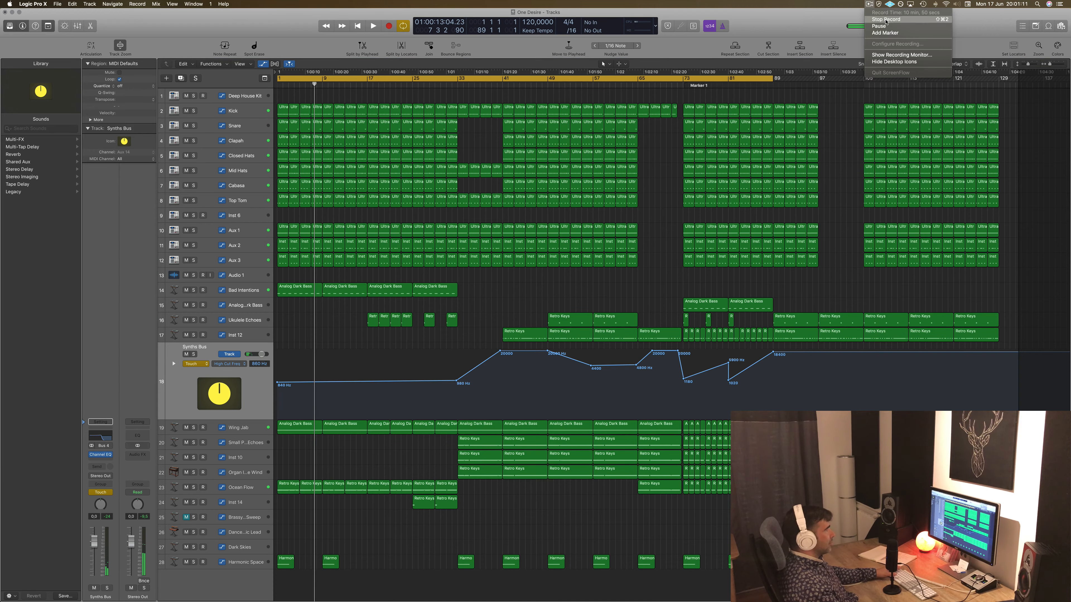